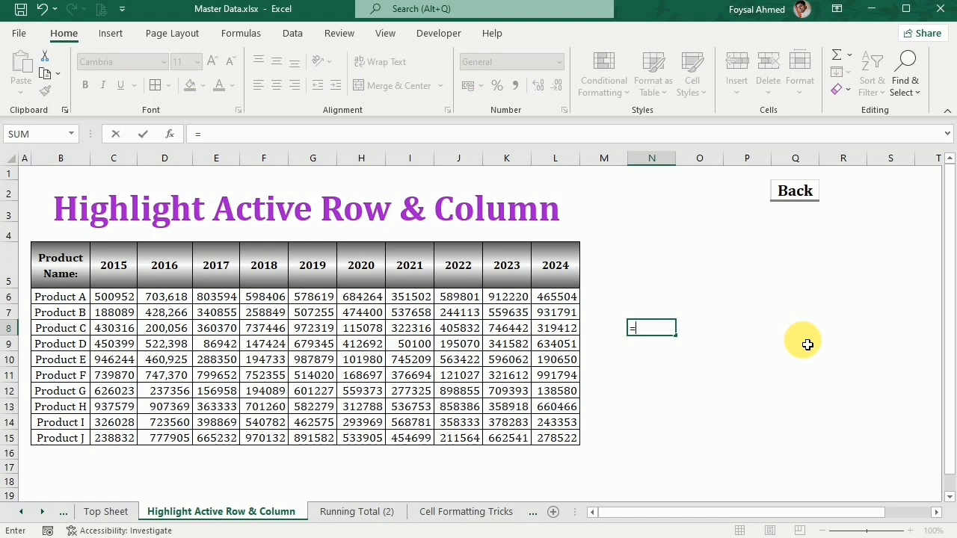
Complete the formula =CELL("Col")=COLUMN() in cell N8
type("Cel")
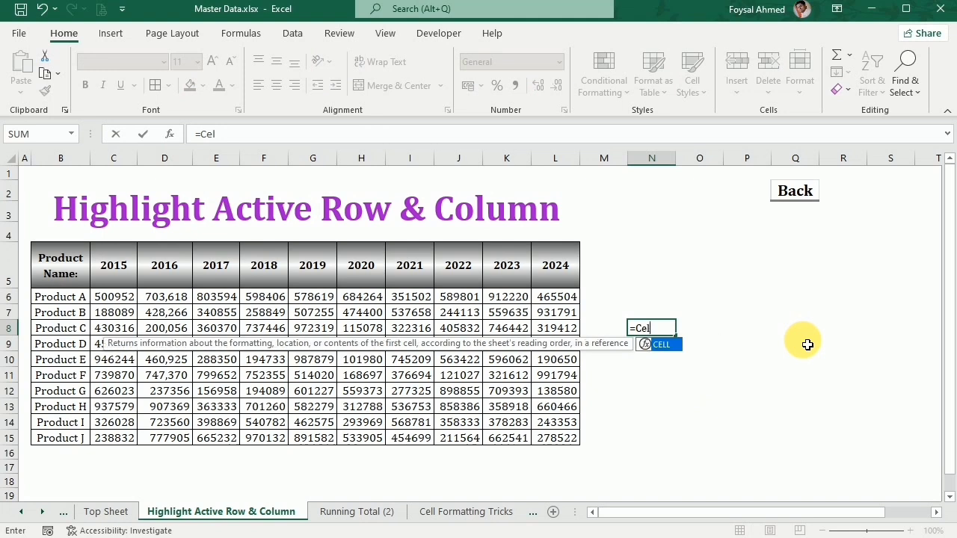
key("Tab")
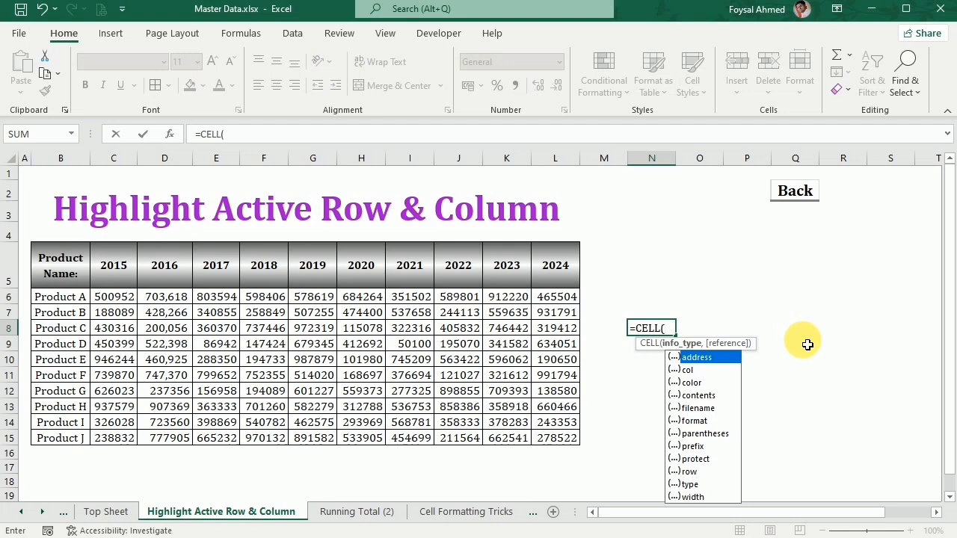
type("\"Col\"")
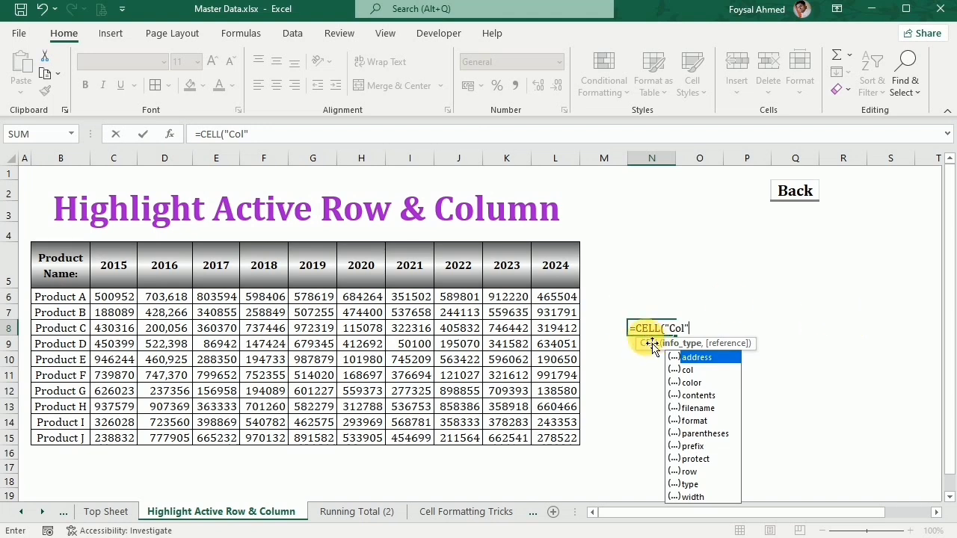
key("Escape")
type(")")
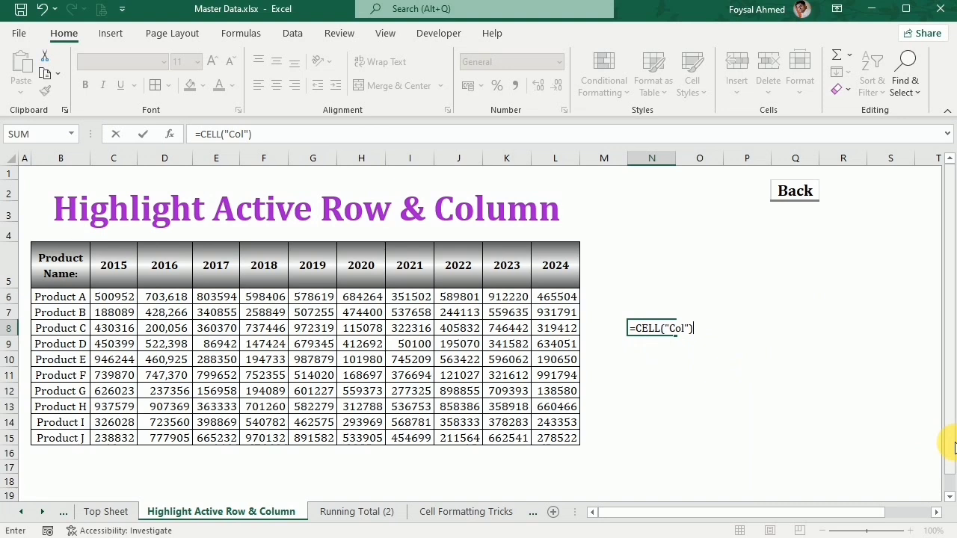
type("=Column")
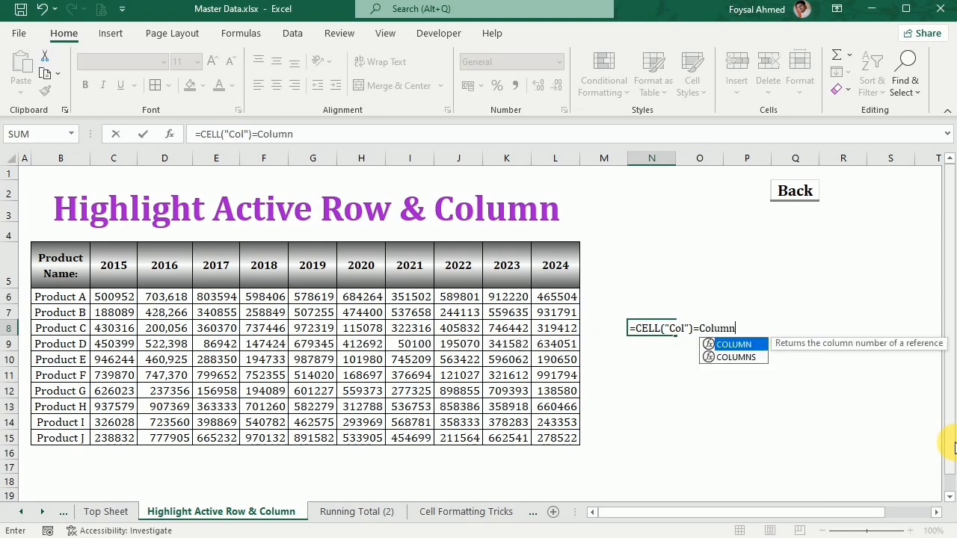
type("(")
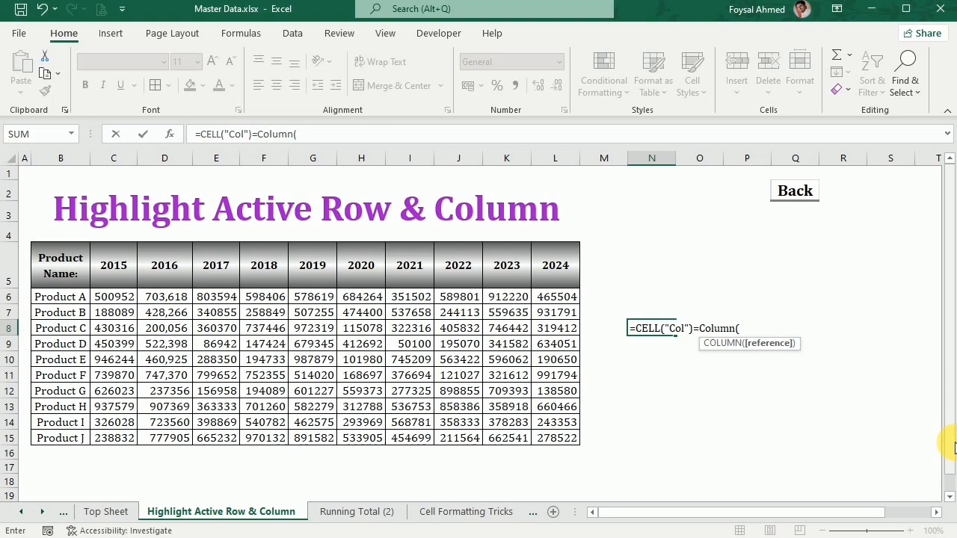
type(")")
key("Return")
key("Up")
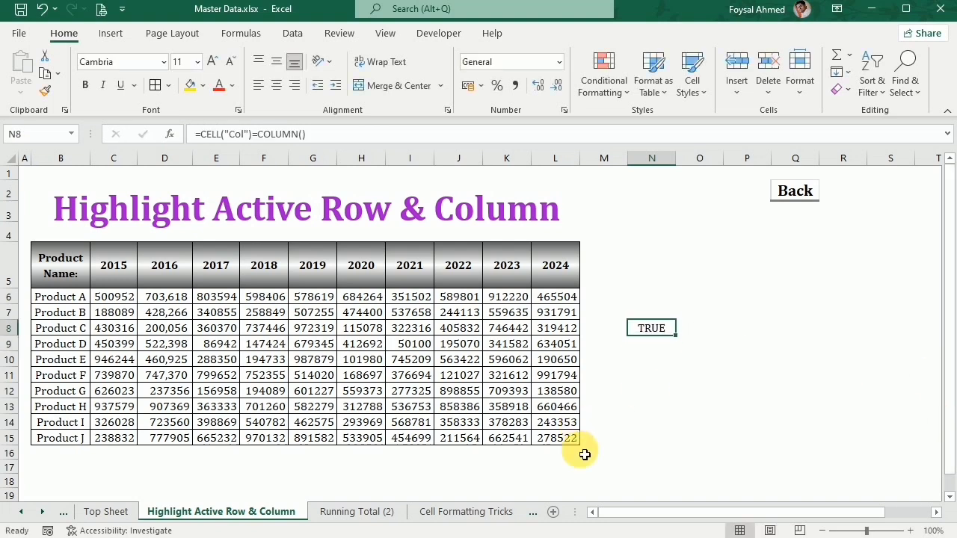
Copy the full formula text out of cell N8, leaving the cell's contents as they are
double_click(641, 327)
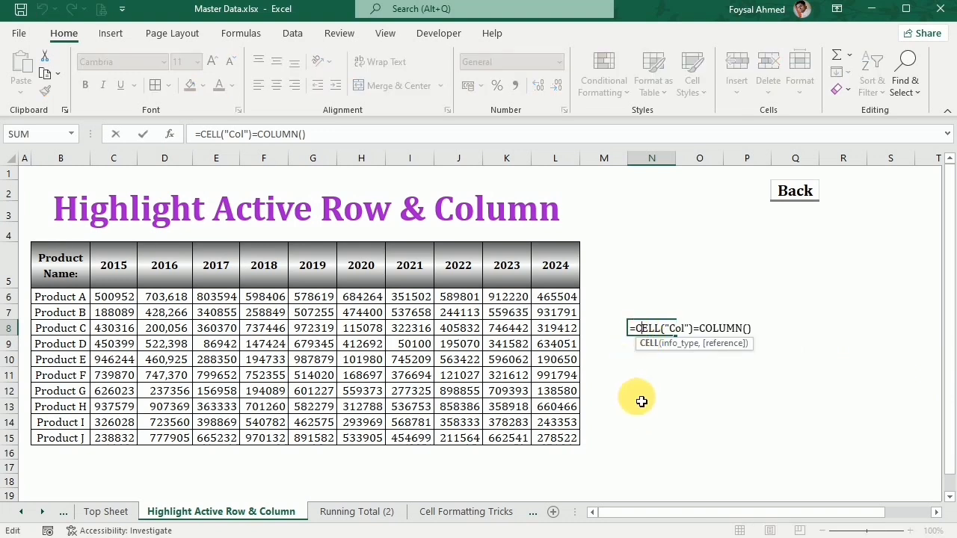
left_click(636, 330)
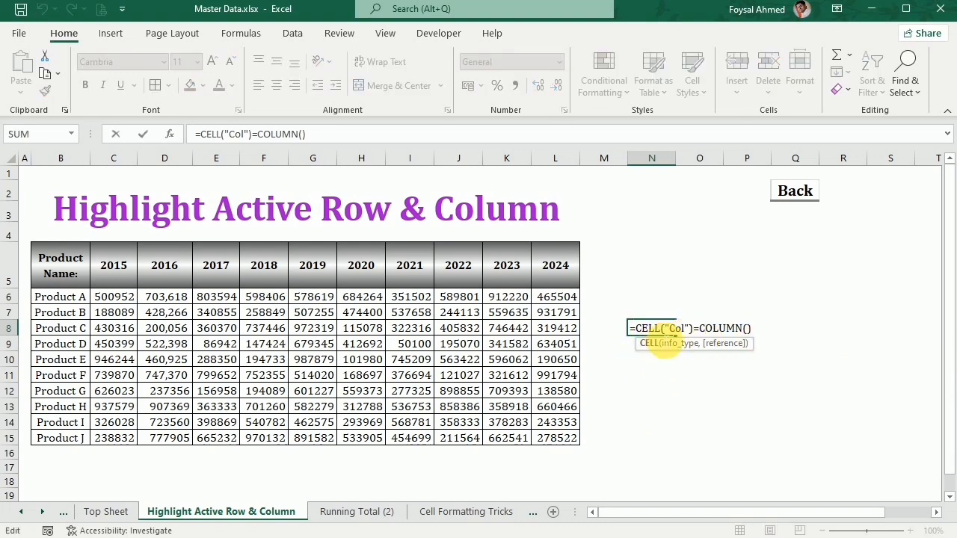
left_click_drag(631, 328, 762, 331)
key("ctrl+c")
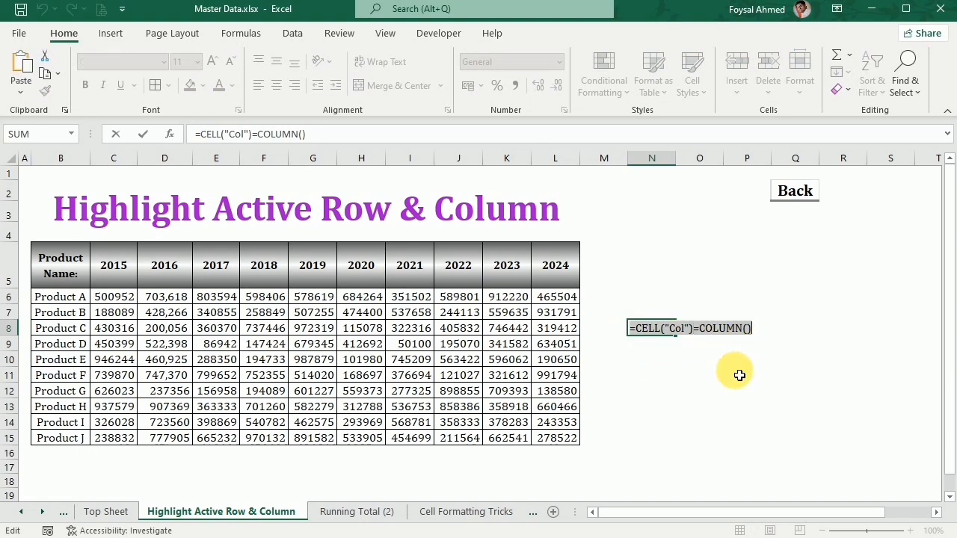
key("Return")
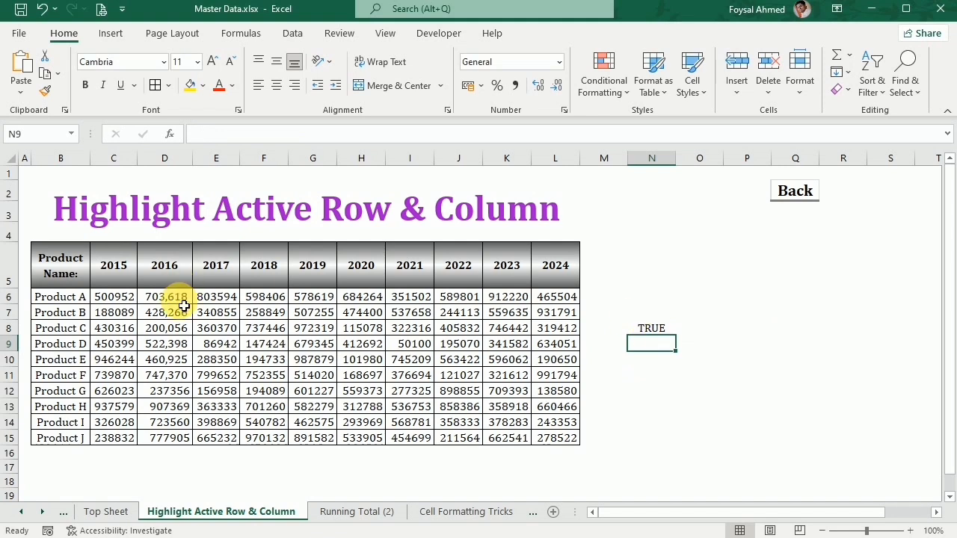
Start a formula-based conditional formatting rule for cell N9, using the copied formula =CELL("Col")=COLUMN()
left_click(607, 63)
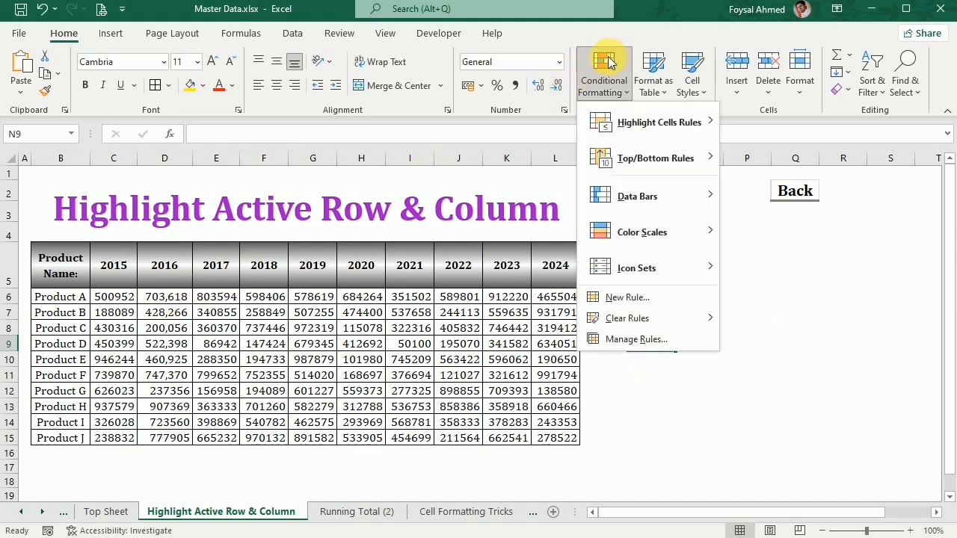
left_click(633, 301)
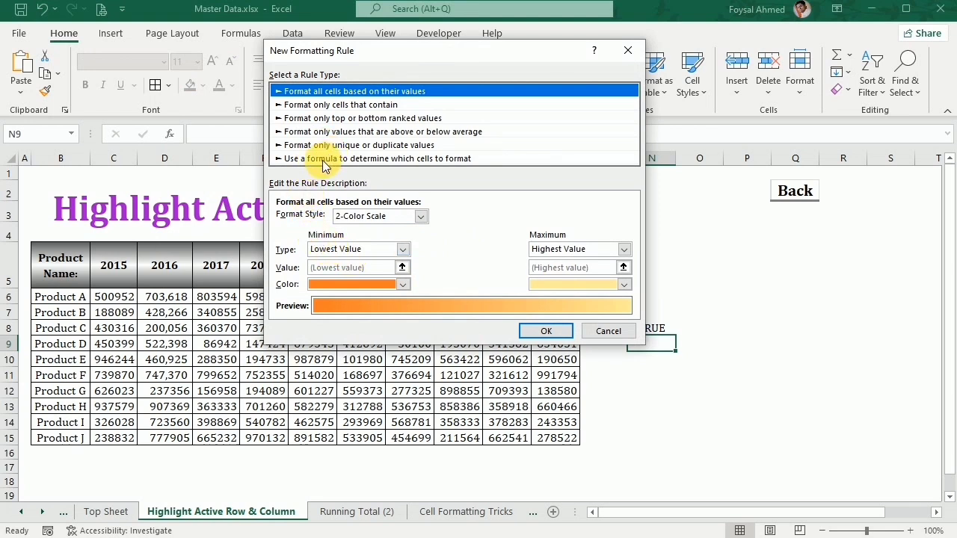
left_click_drag(437, 57, 334, 102)
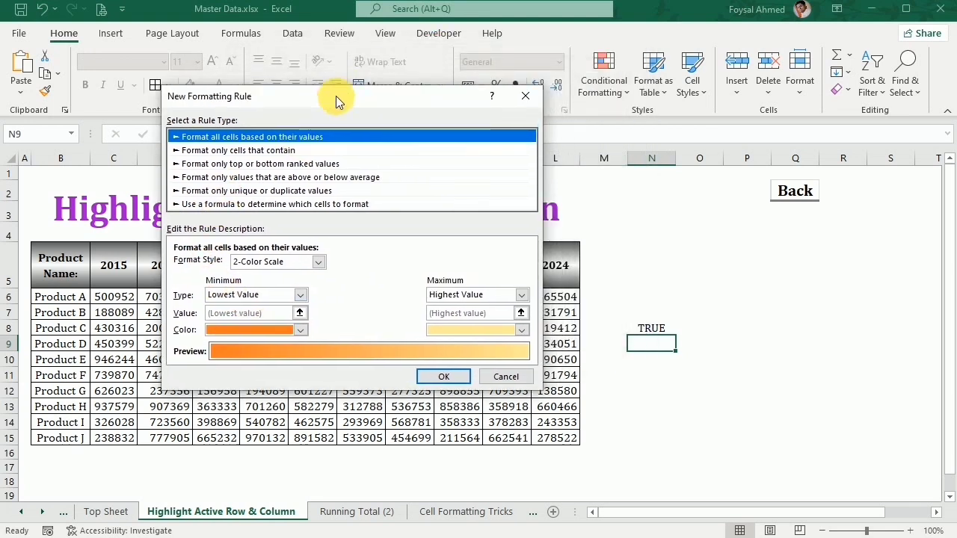
left_click(198, 191)
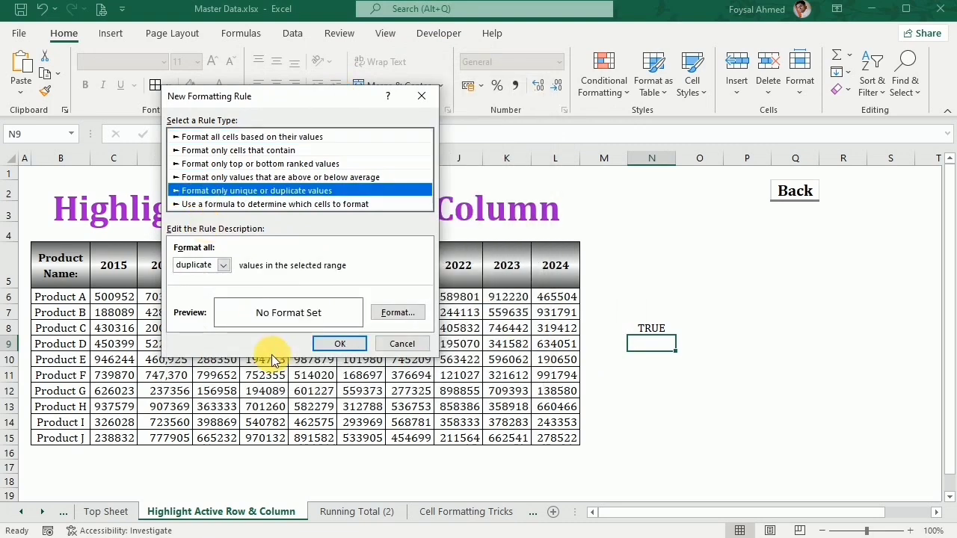
left_click(202, 204)
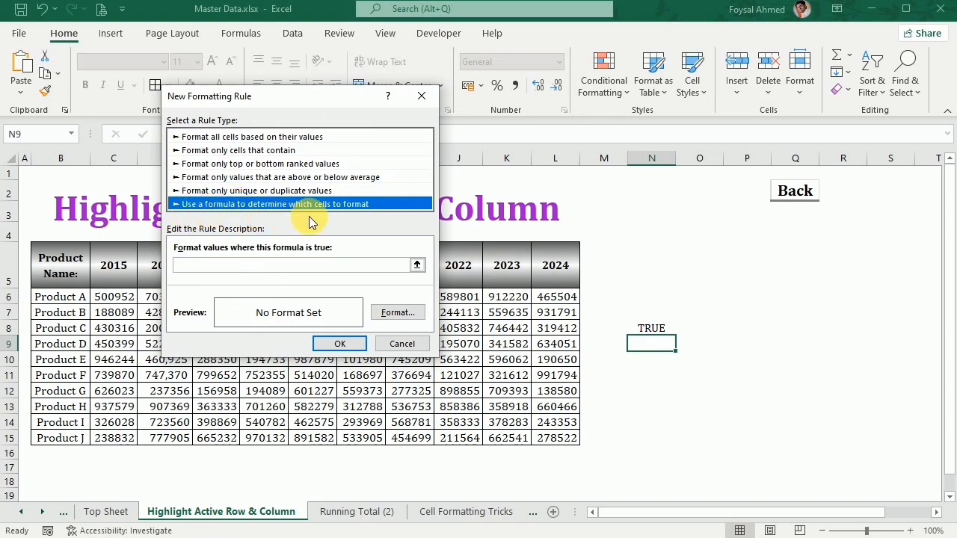
left_click(246, 268)
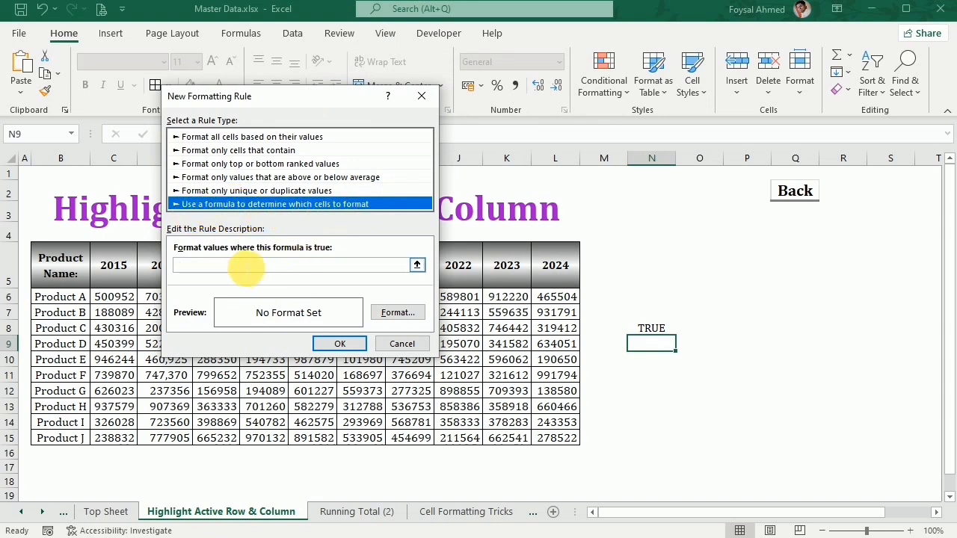
left_click(245, 268)
key("ctrl+v")
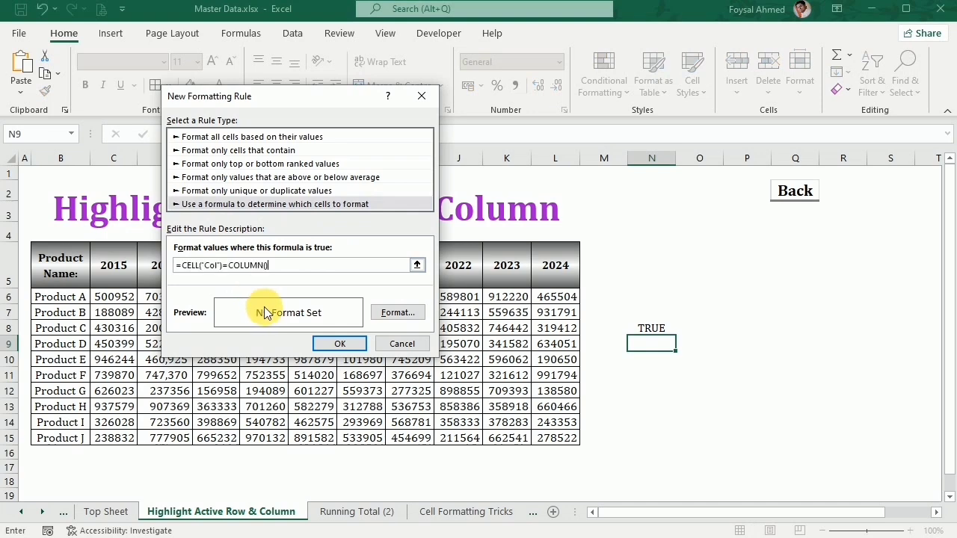
Give the new rule a bright blue background fill and create it
left_click(388, 315)
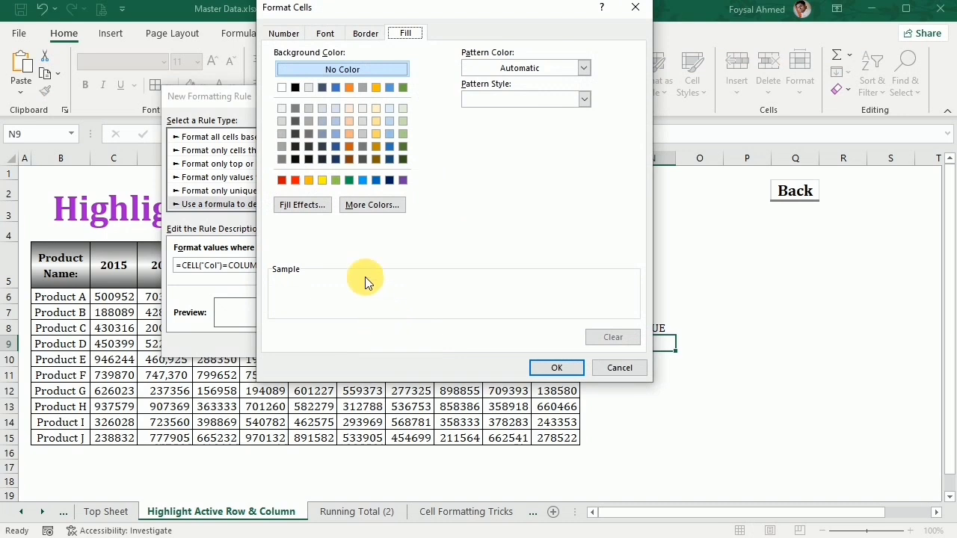
left_click(362, 179)
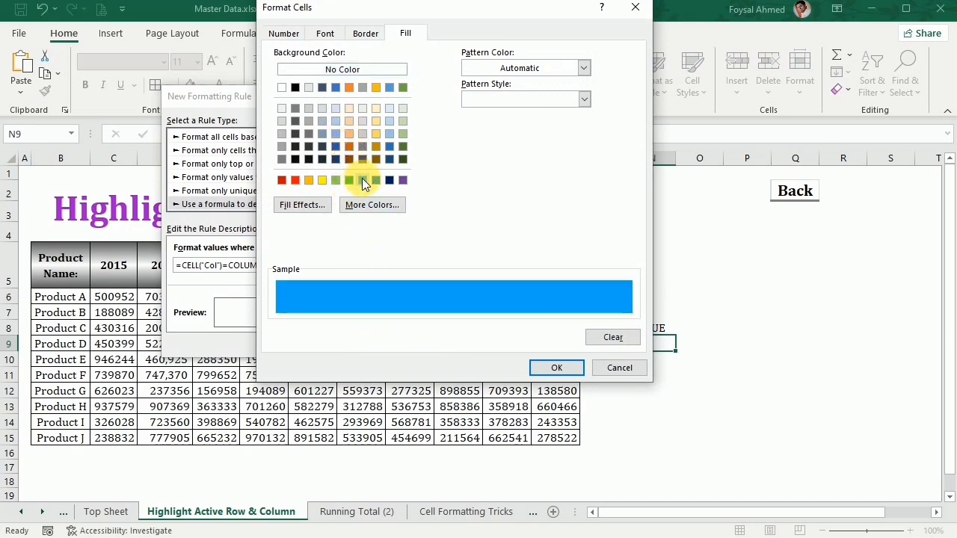
left_click(556, 369)
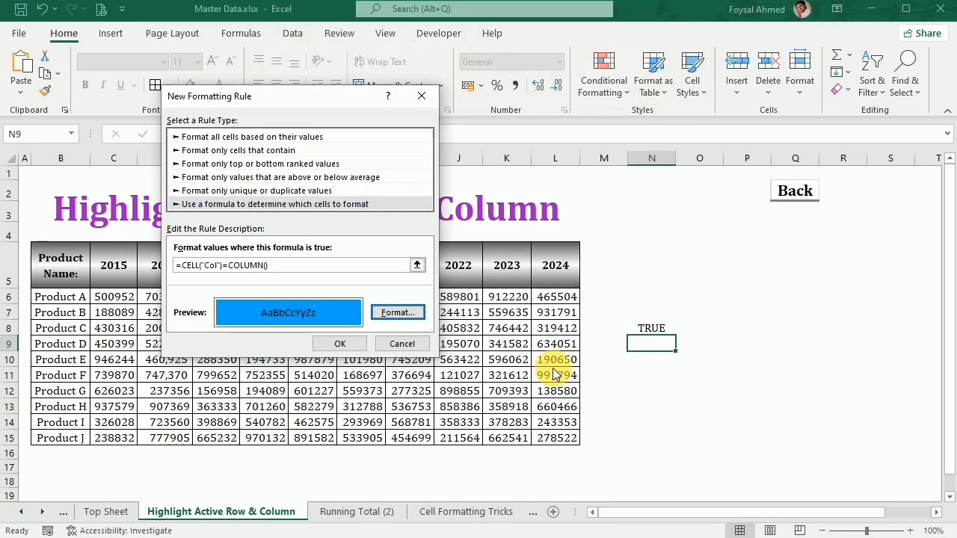
left_click(338, 344)
left_click(225, 310)
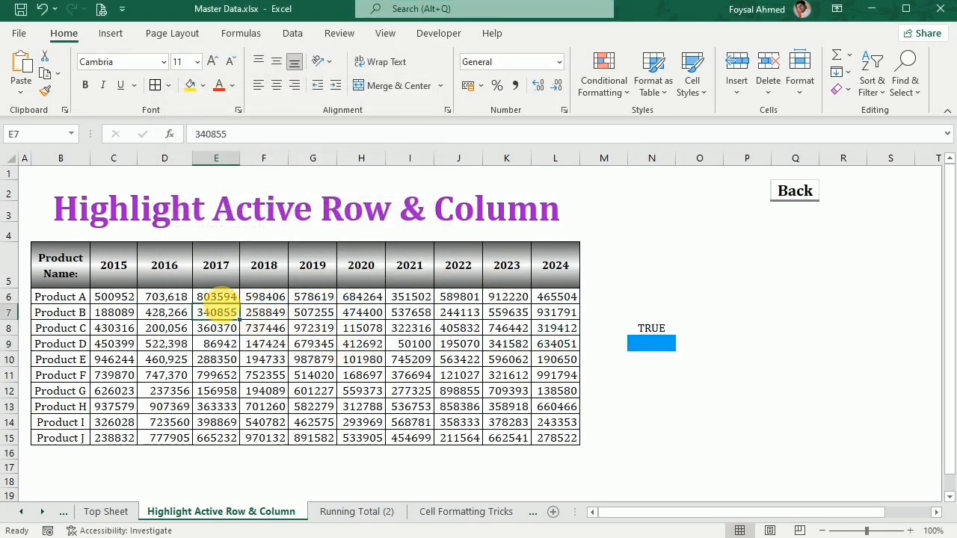
left_click(637, 345)
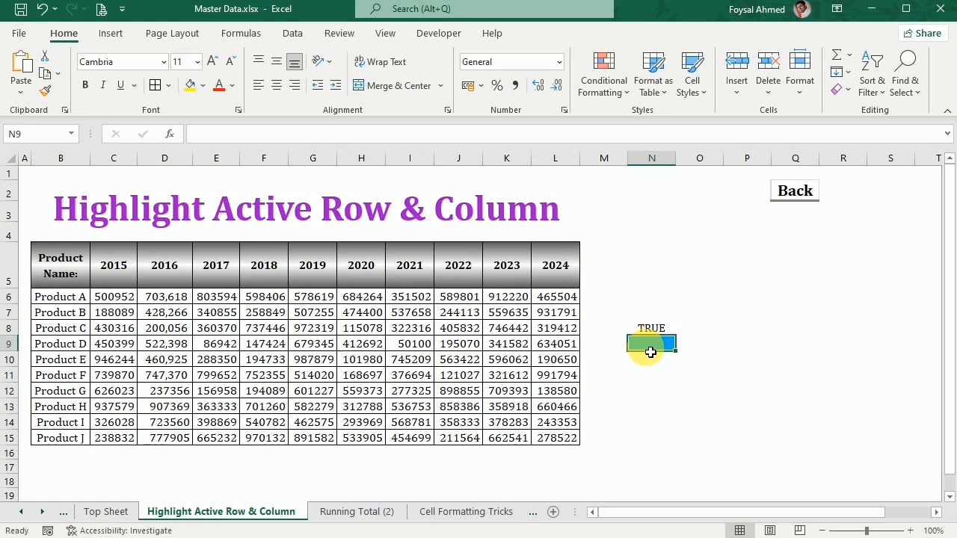
left_click_drag(49, 299, 546, 443)
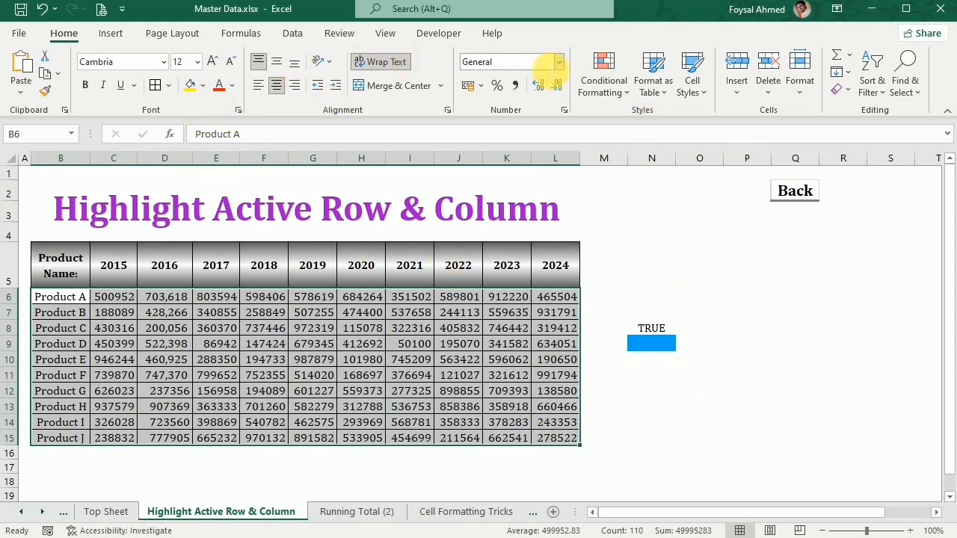
left_click(602, 77)
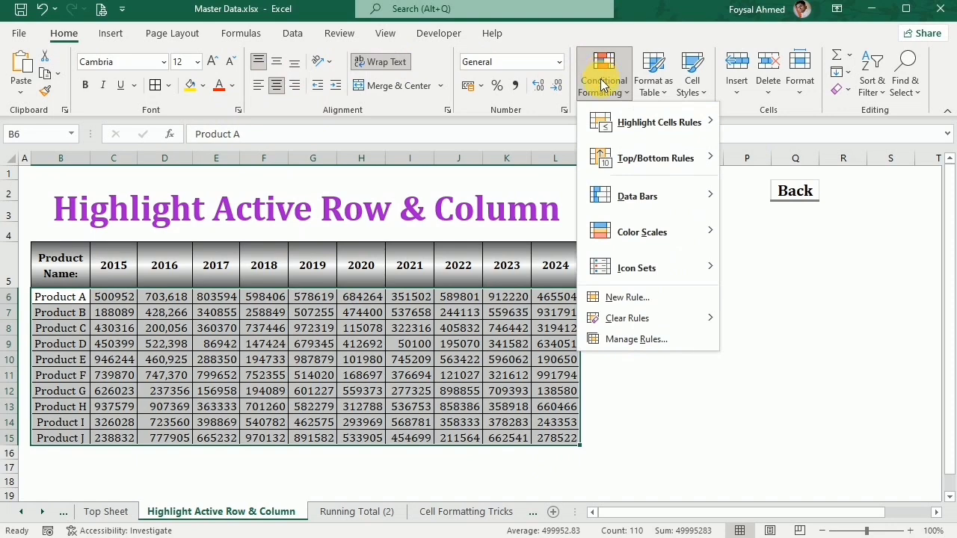
left_click(632, 340)
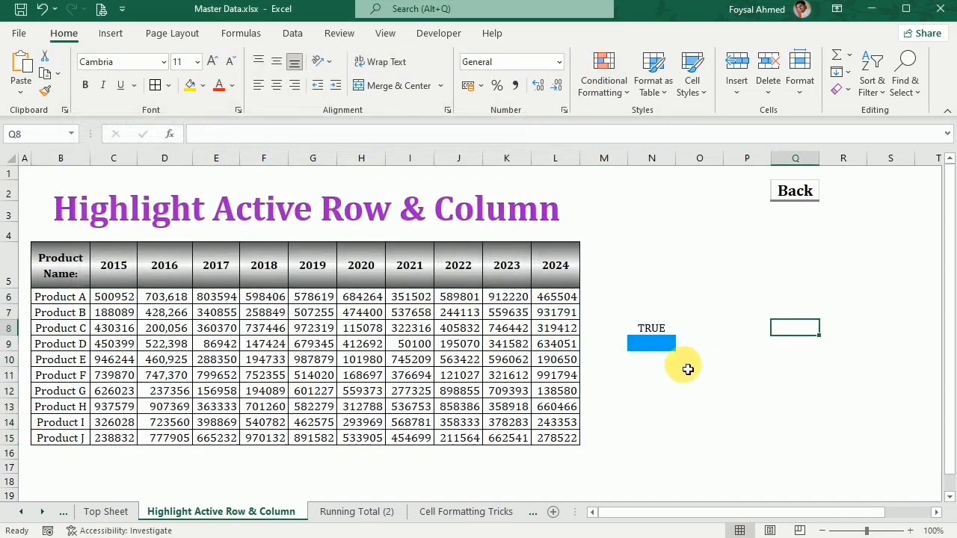
Extend cell N9's formula-based conditional formatting rule to the product table's data by changing its applies-to range to =$B$6:$L$15
left_click(653, 344)
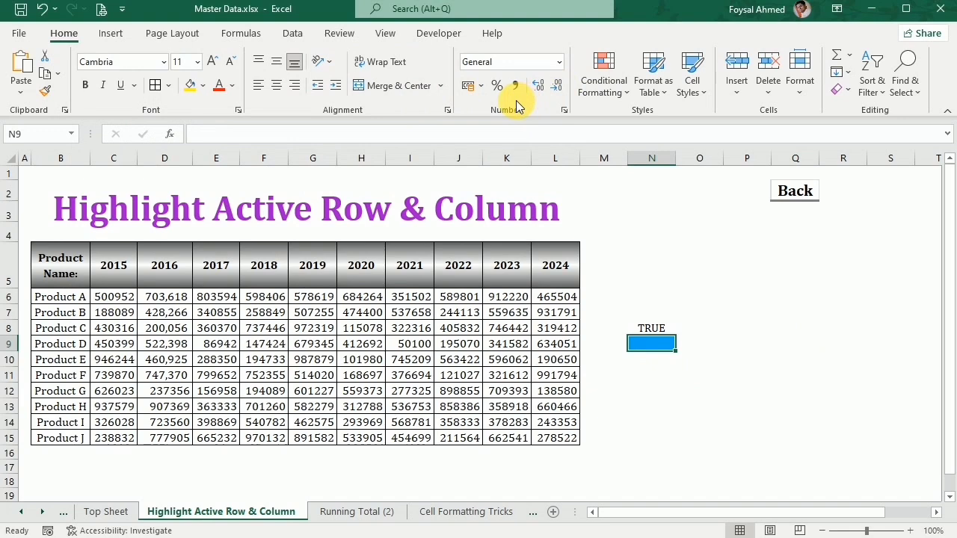
left_click(602, 73)
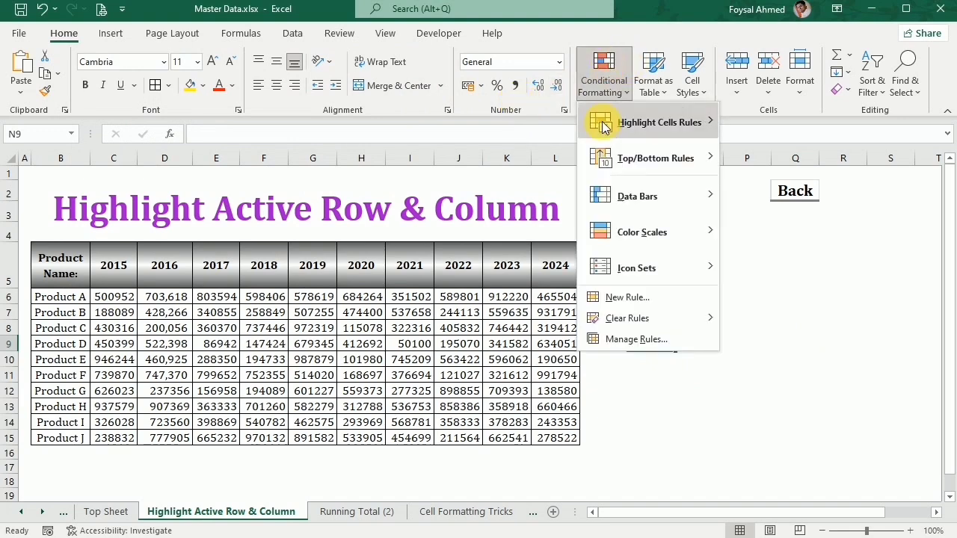
left_click(609, 338)
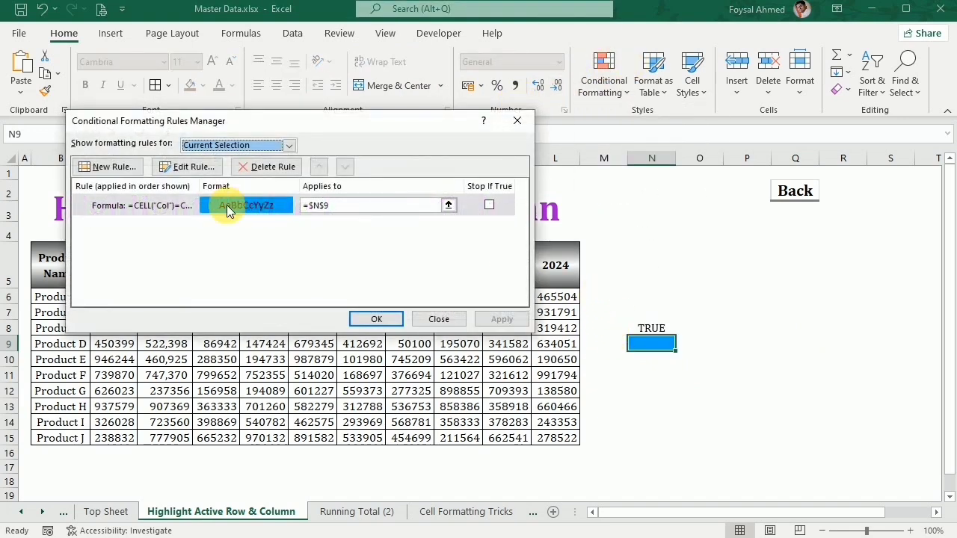
left_click(188, 165)
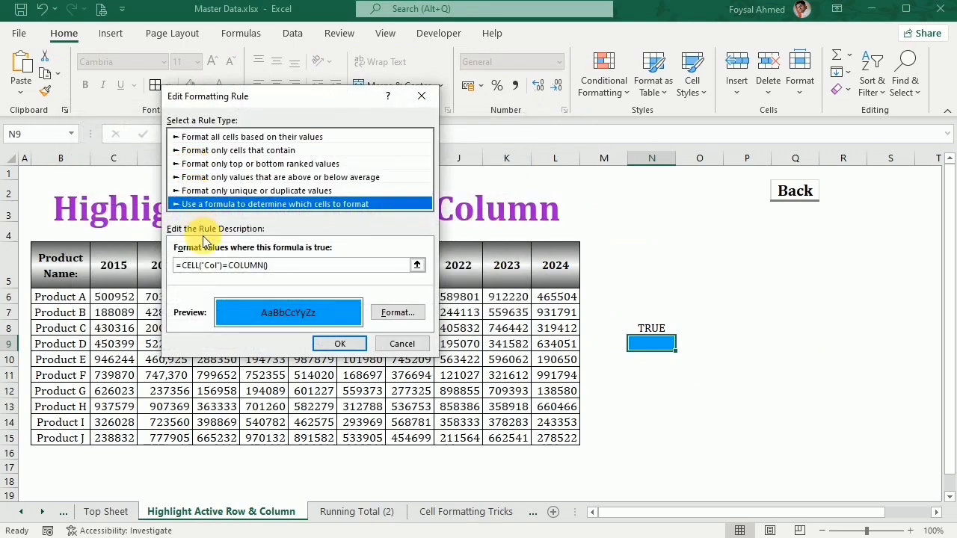
left_click(422, 95)
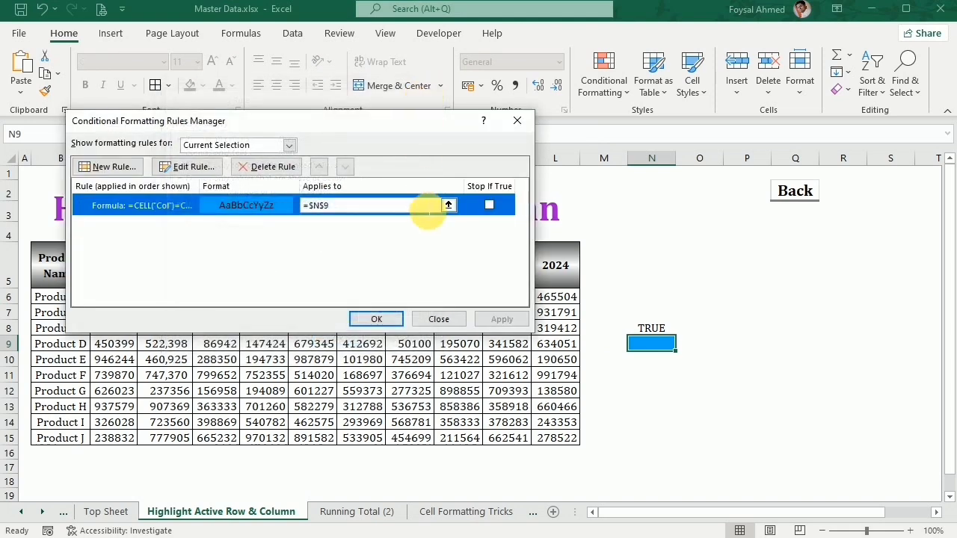
left_click(437, 212)
left_click(448, 205)
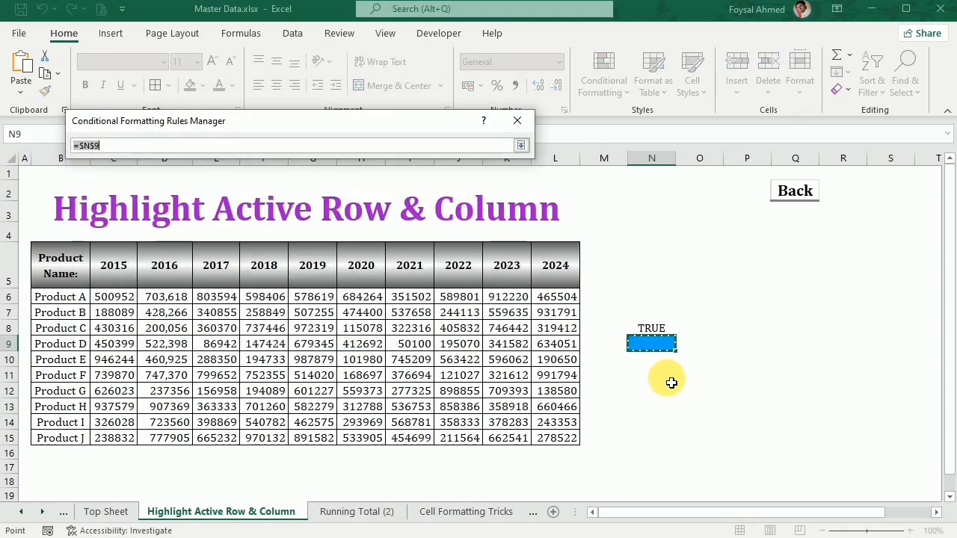
left_click(653, 342)
left_click_drag(653, 343, 64, 299)
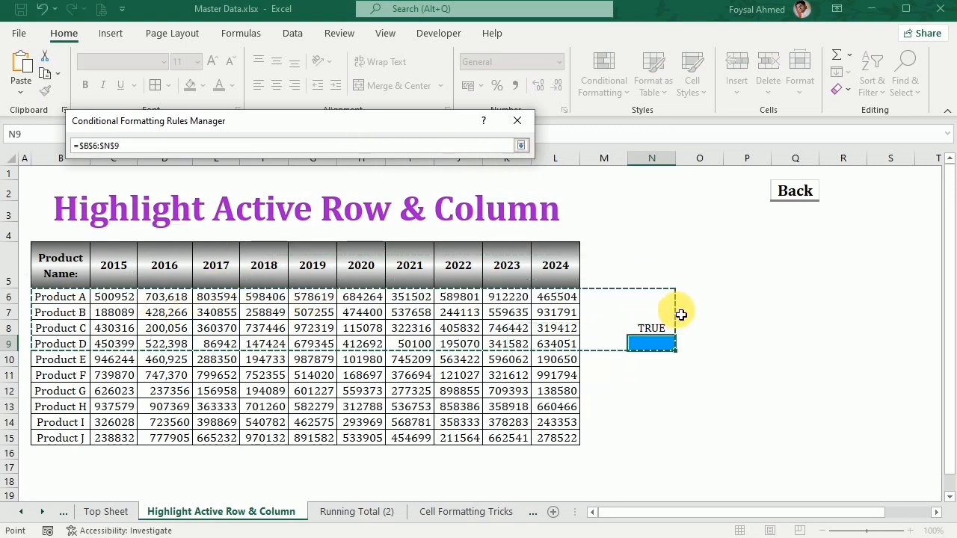
left_click_drag(75, 297, 551, 435)
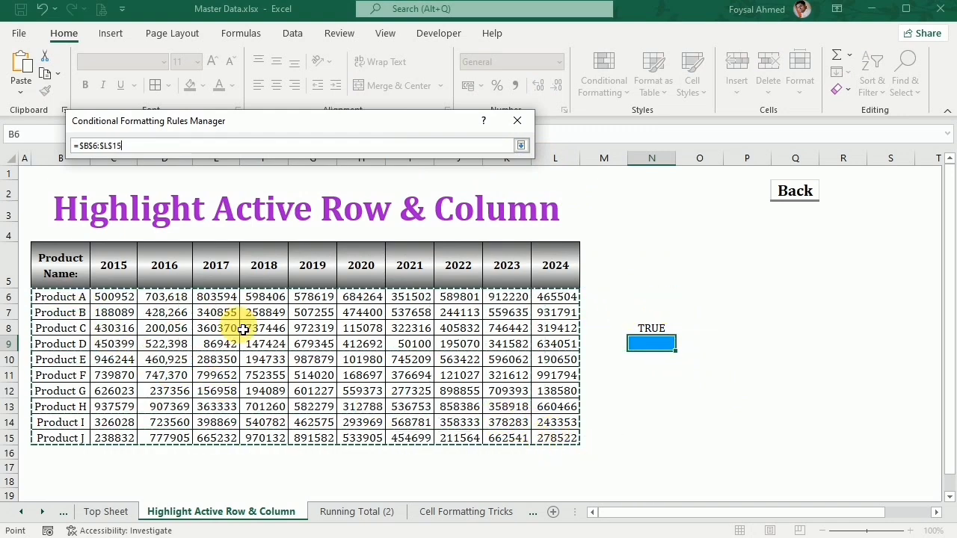
left_click(522, 144)
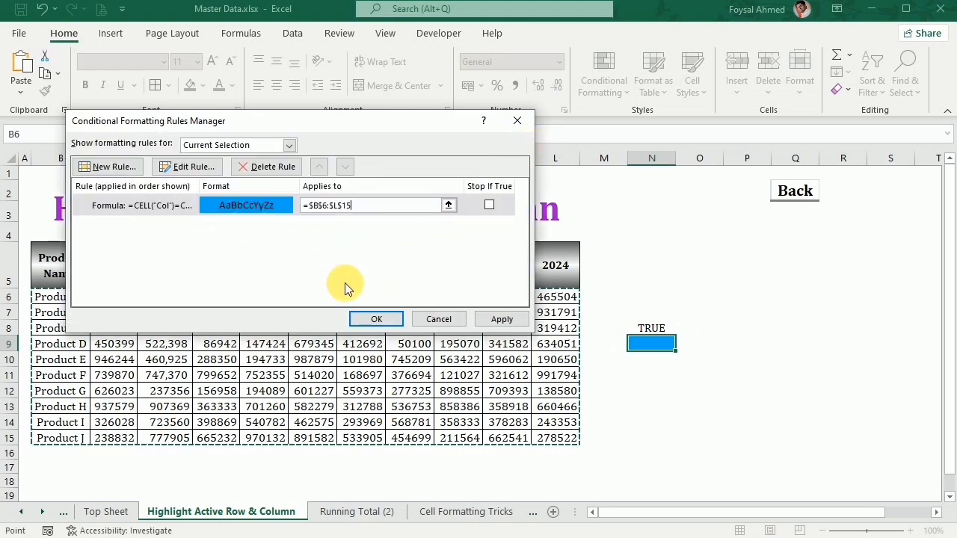
left_click(376, 321)
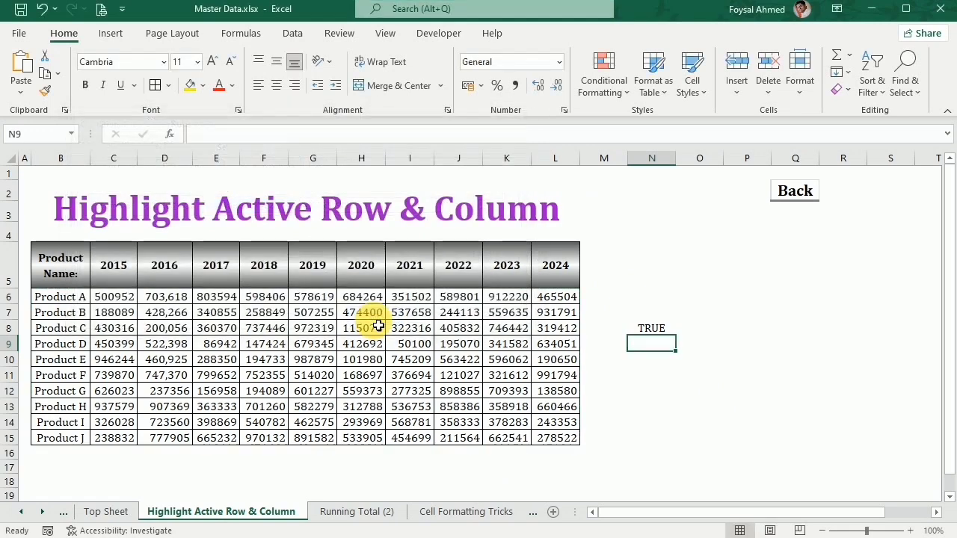
Test the column highlight by selecting cells in several year columns, entering and leaving cell editing to refresh it
left_click(186, 327)
left_click(183, 297)
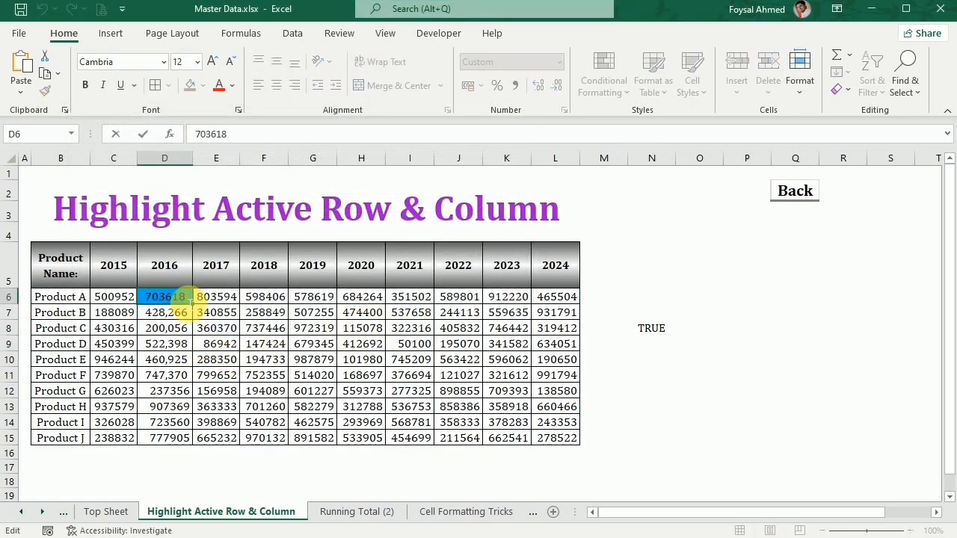
left_click(208, 333)
left_click(318, 331)
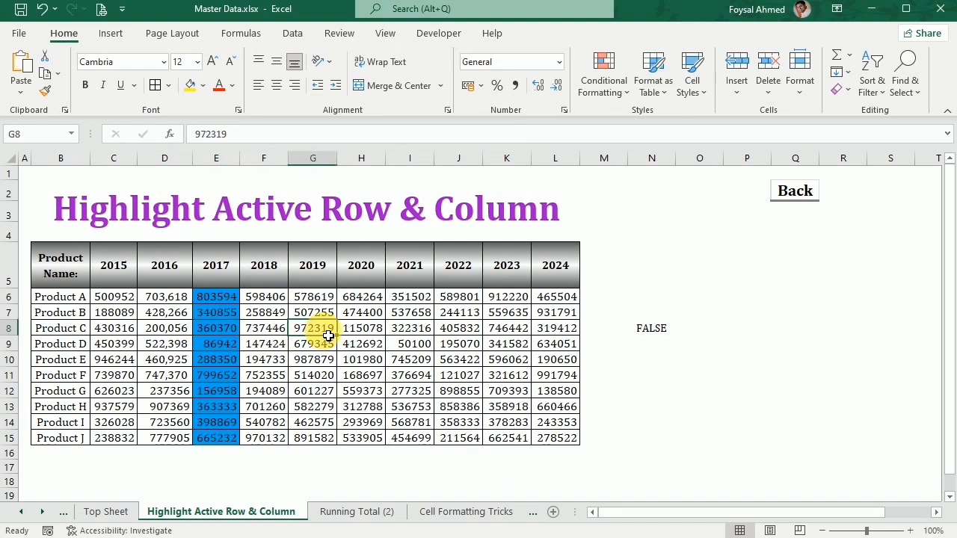
left_click(419, 329)
double_click(431, 330)
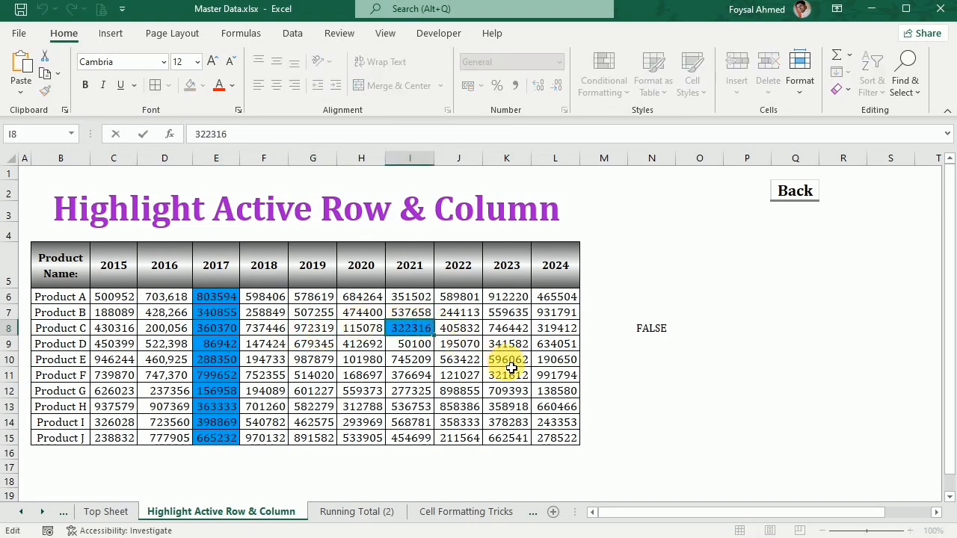
left_click(430, 342)
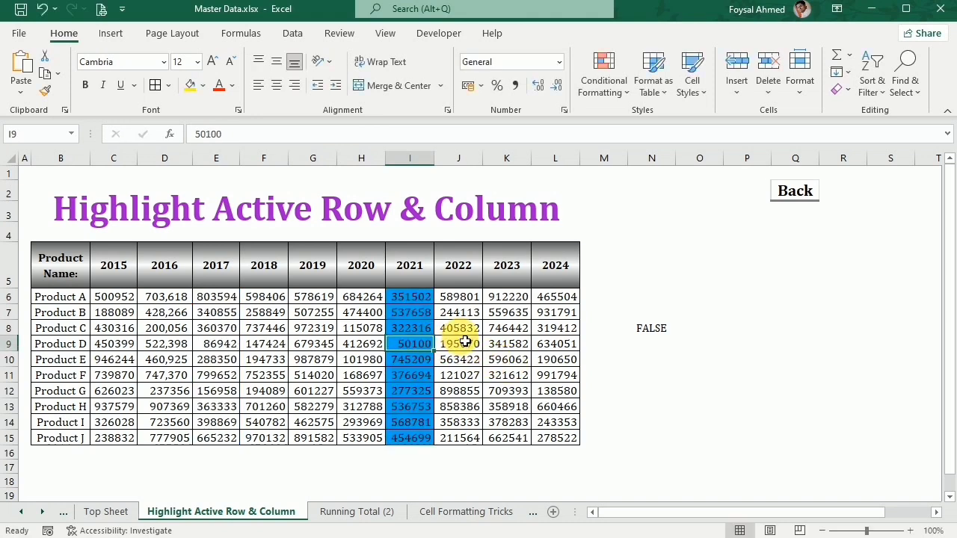
Test the column highlight on cells E8 and I8, recalculating the sheet after selecting each one
left_click(224, 335)
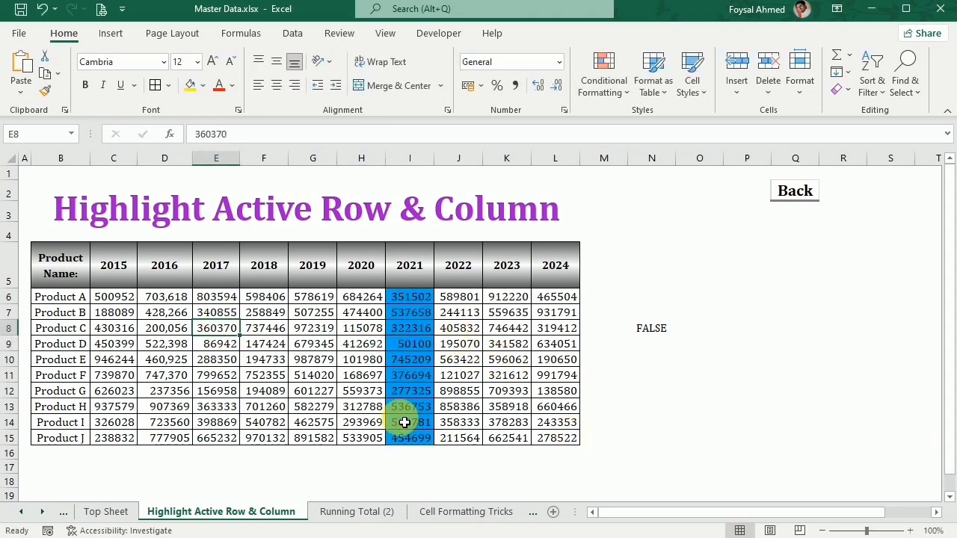
key("F9")
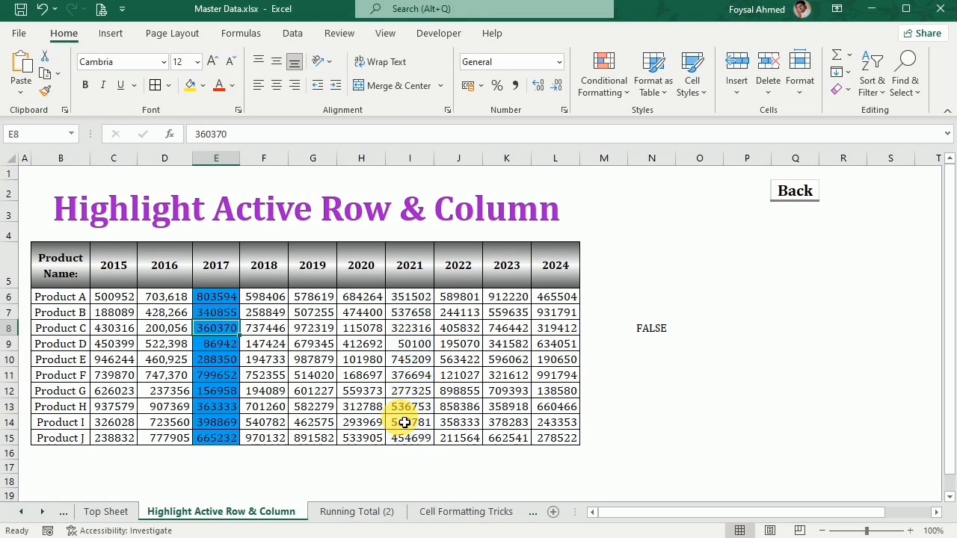
left_click(431, 329)
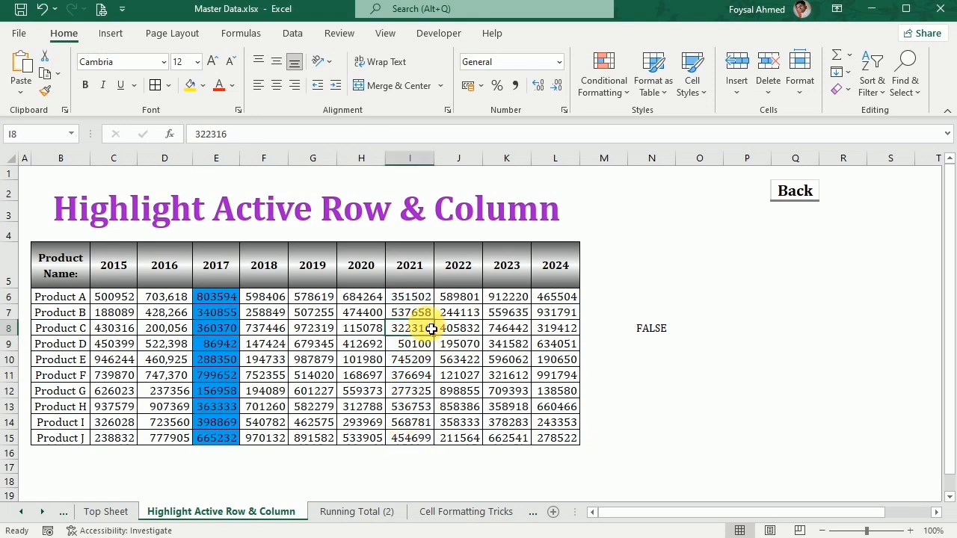
key("F9")
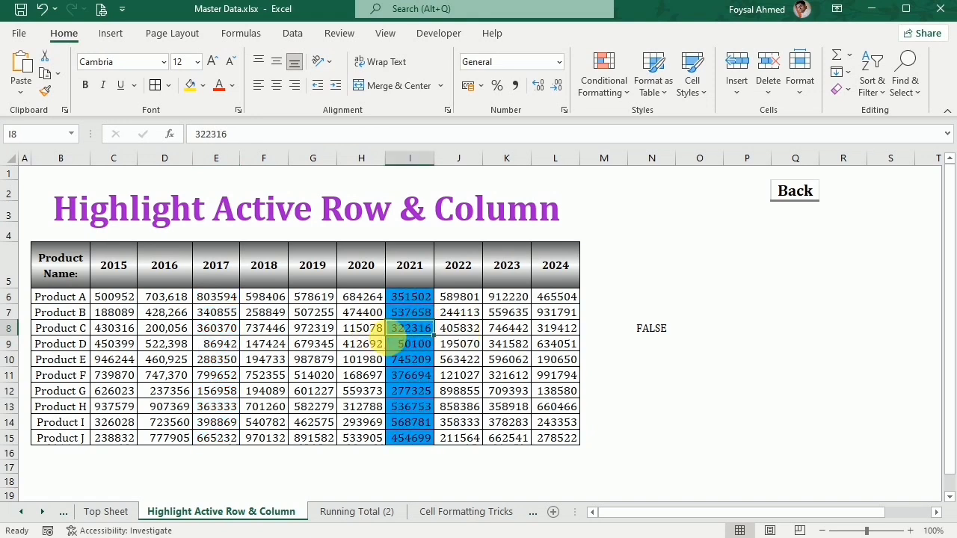
Enter the formula =CELL("Row")=ROW() in cell N10 and keep that cell selected
left_click(659, 331)
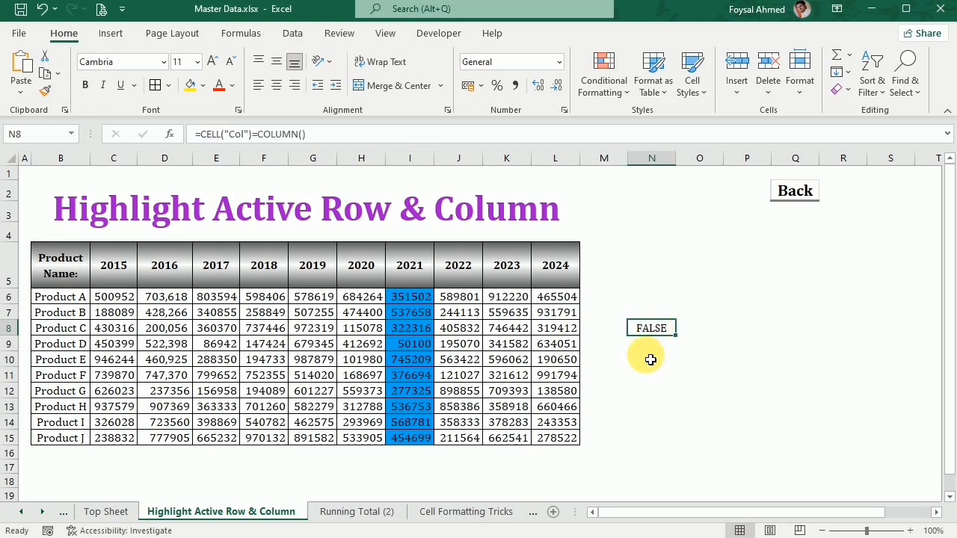
left_click(650, 359)
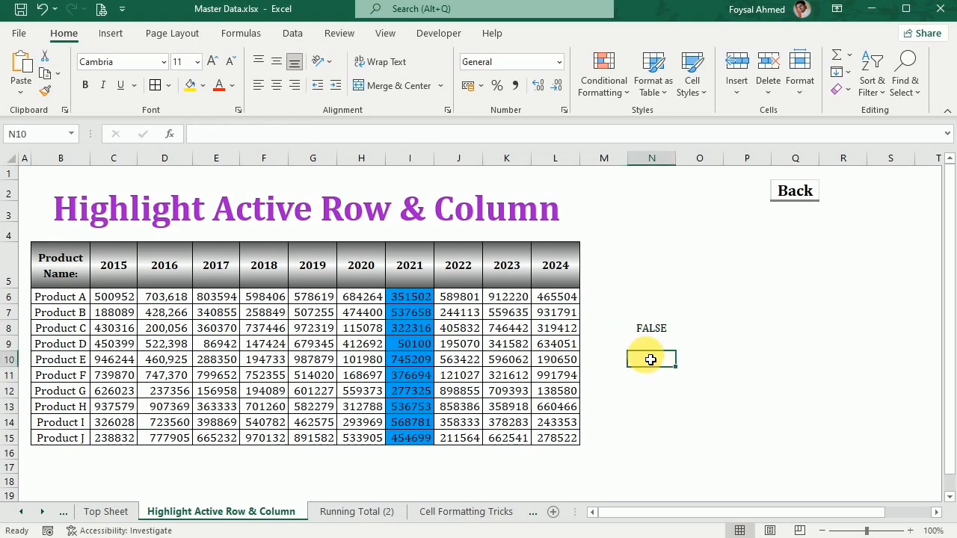
type("=")
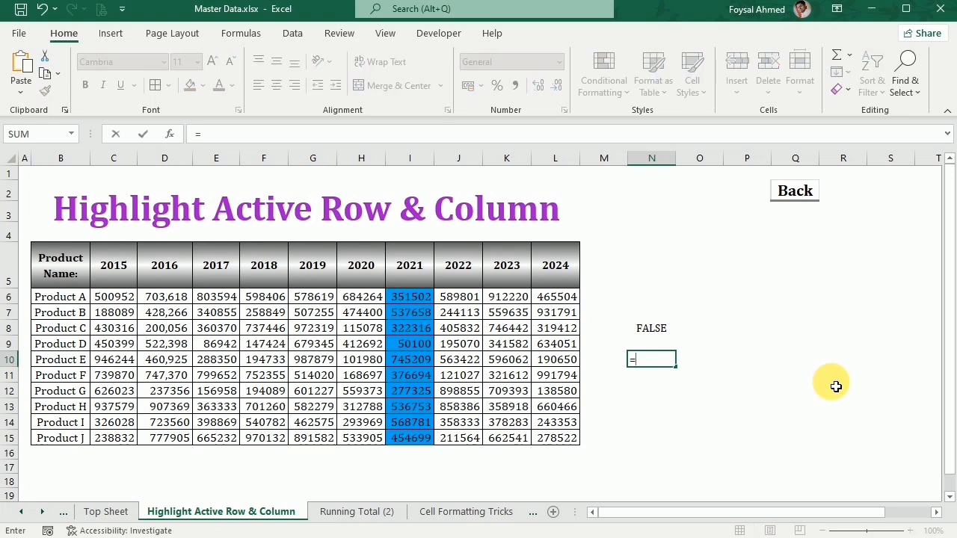
type("cel")
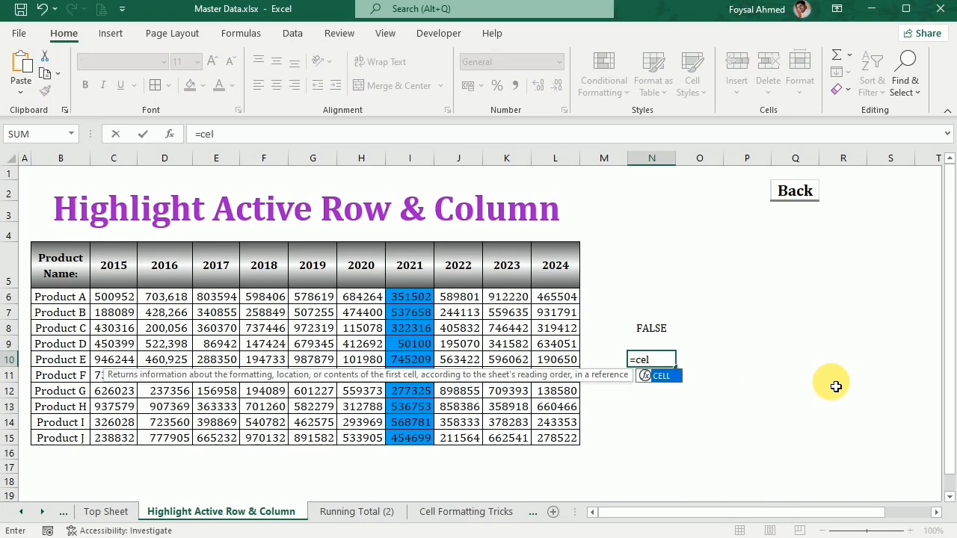
key("Tab")
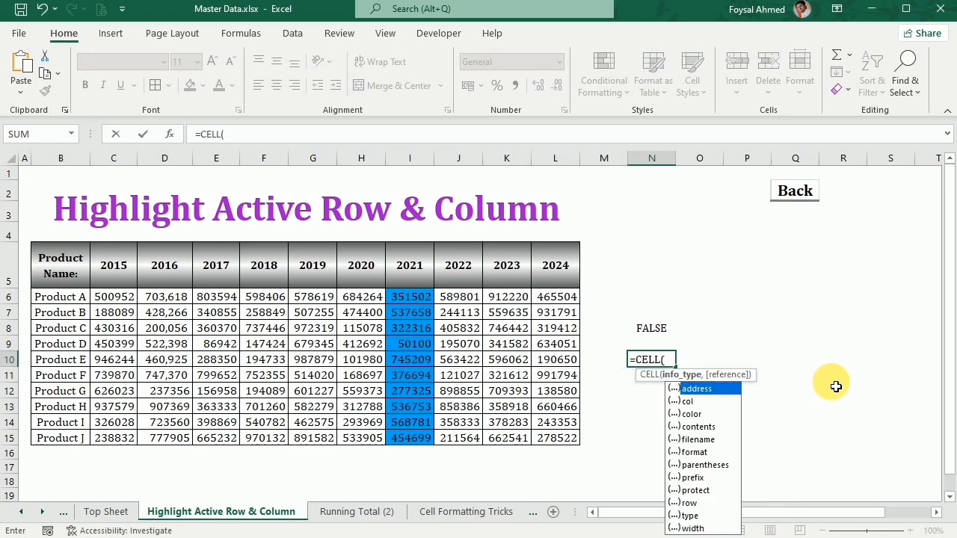
type("\"Row\")=")
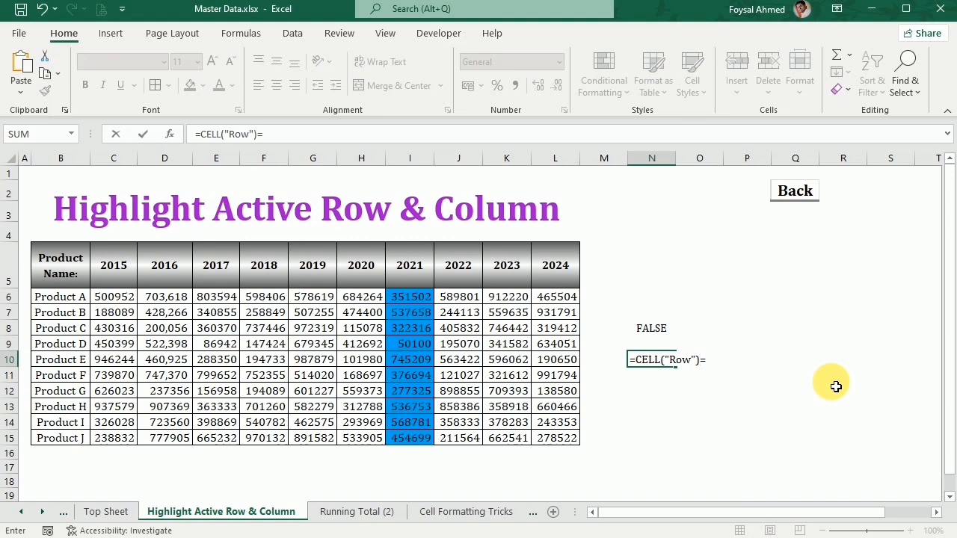
type("Row")
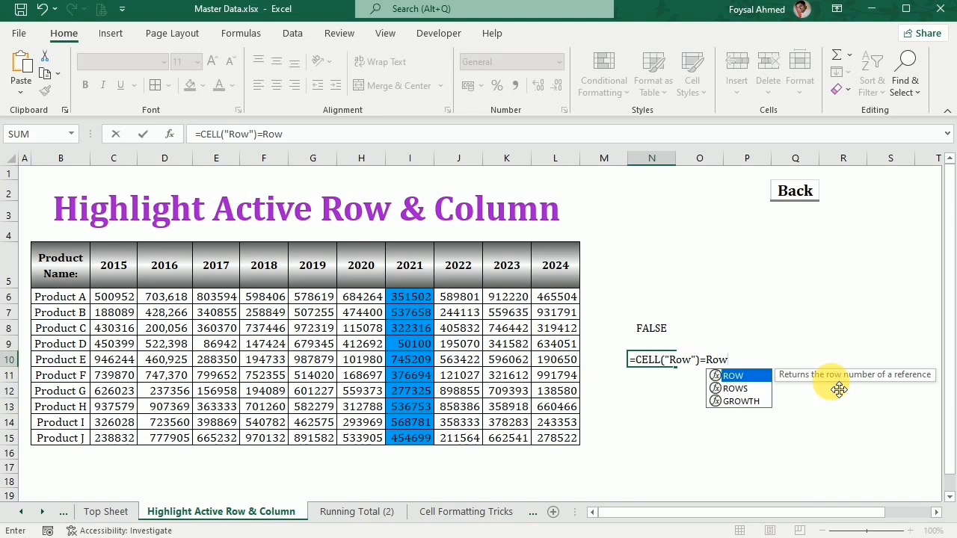
key("Tab")
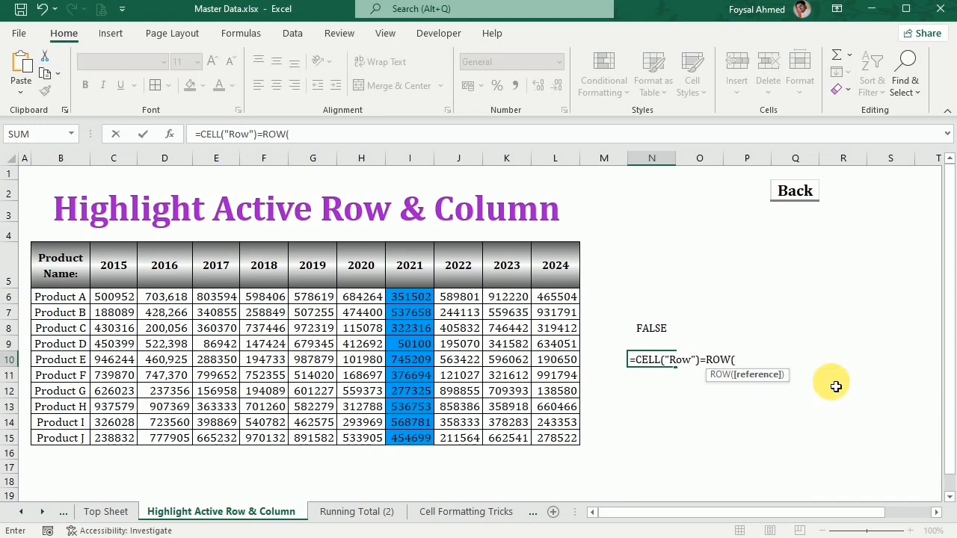
type(")")
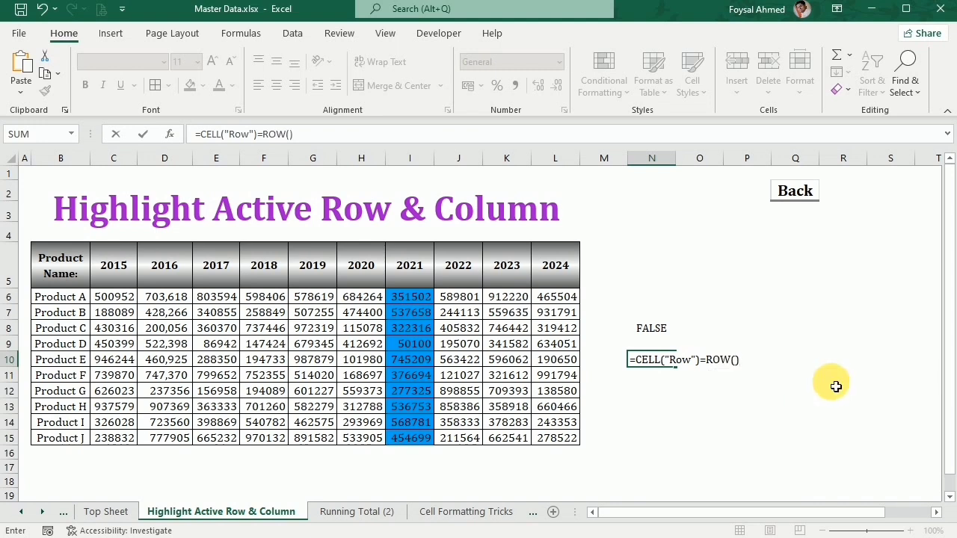
key("Return")
key("Up")
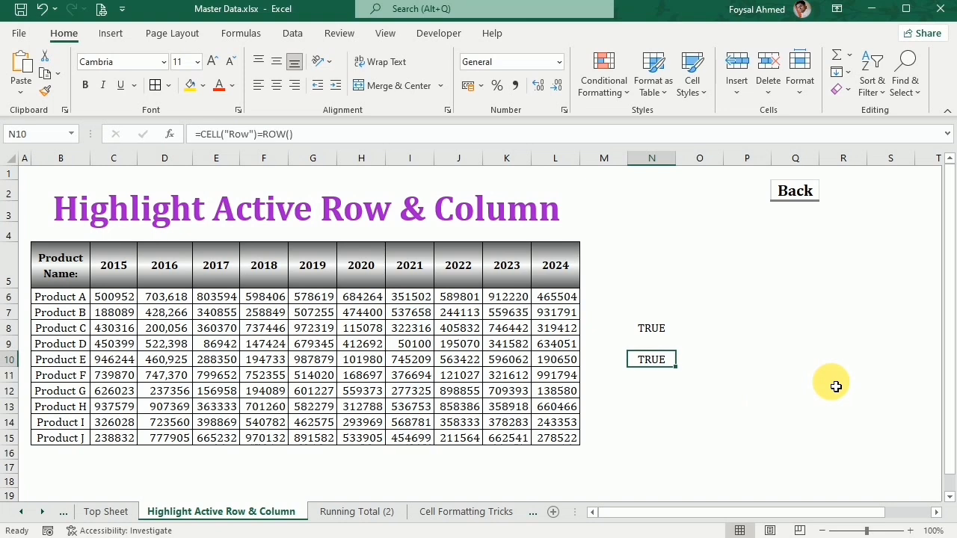
Turn the formula in cell N8 into visible text by putting an apostrophe in front of =CELL("Col")=COLUMN()
left_click(650, 331)
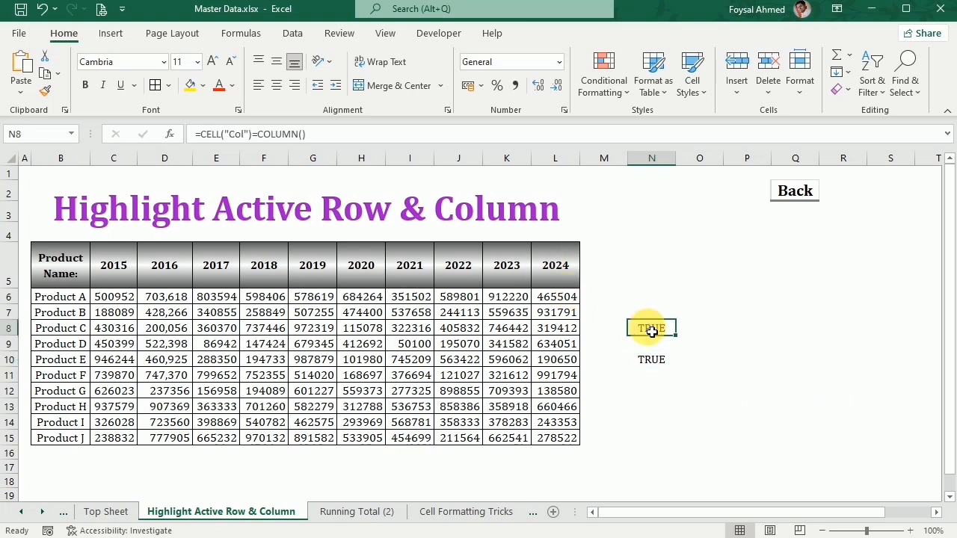
left_click(196, 134)
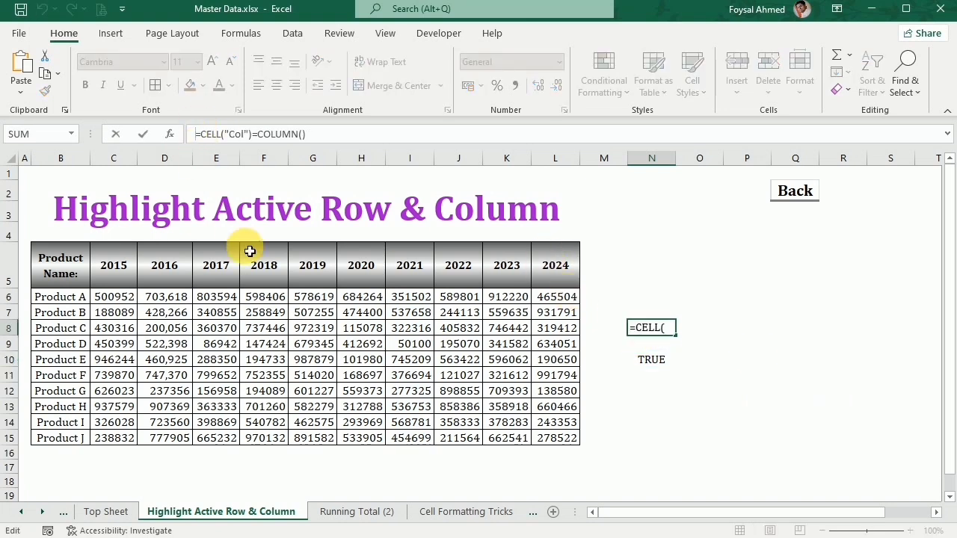
key("Home")
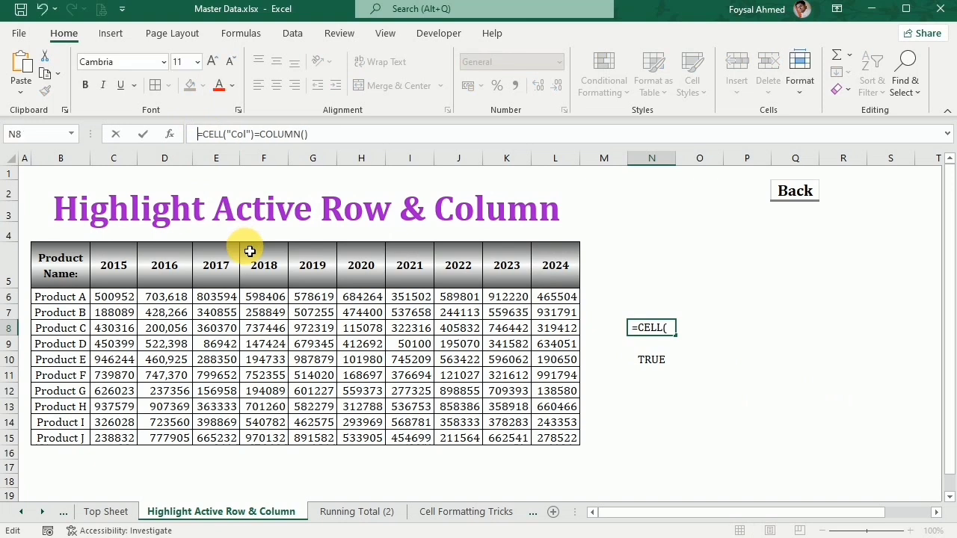
type("'")
key("Return")
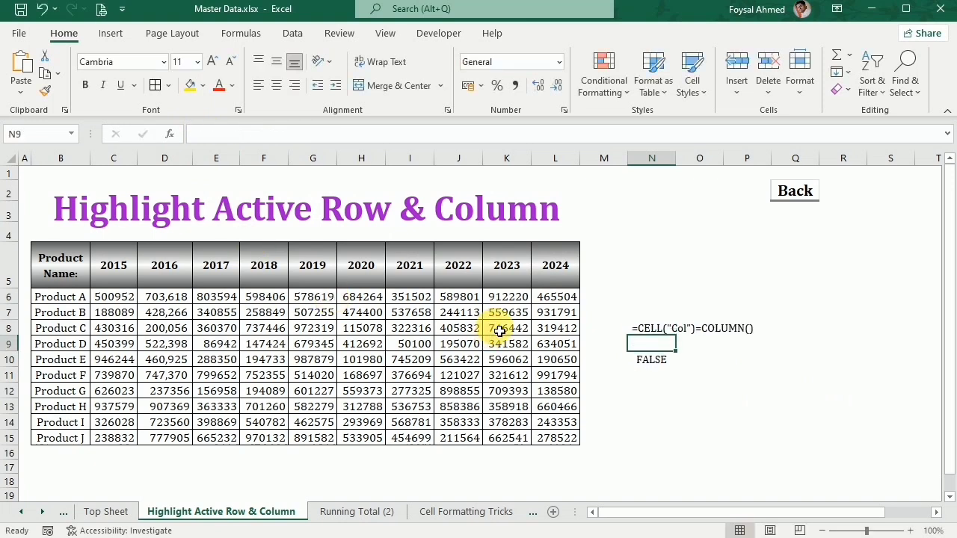
Turn the formula in cell N10 into visible text by putting an apostrophe in front of =CELL("Row")=ROW()
left_click(634, 362)
left_click(196, 134)
key("Home")
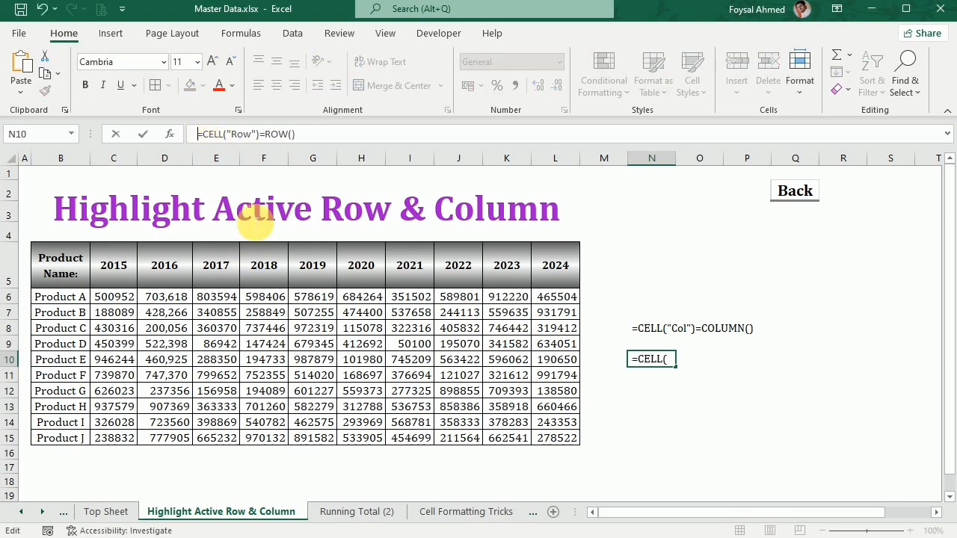
type("'")
key("Return")
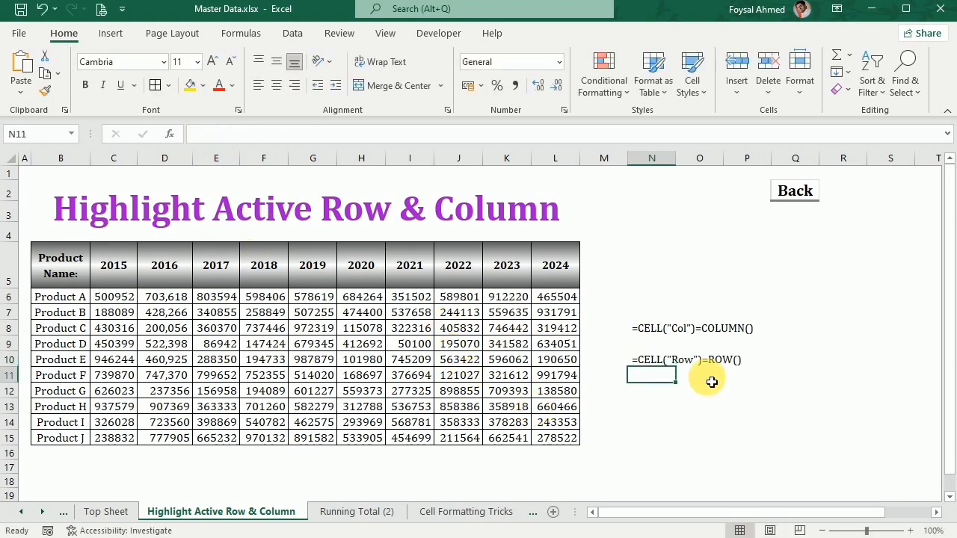
left_click(643, 328)
left_click(691, 357)
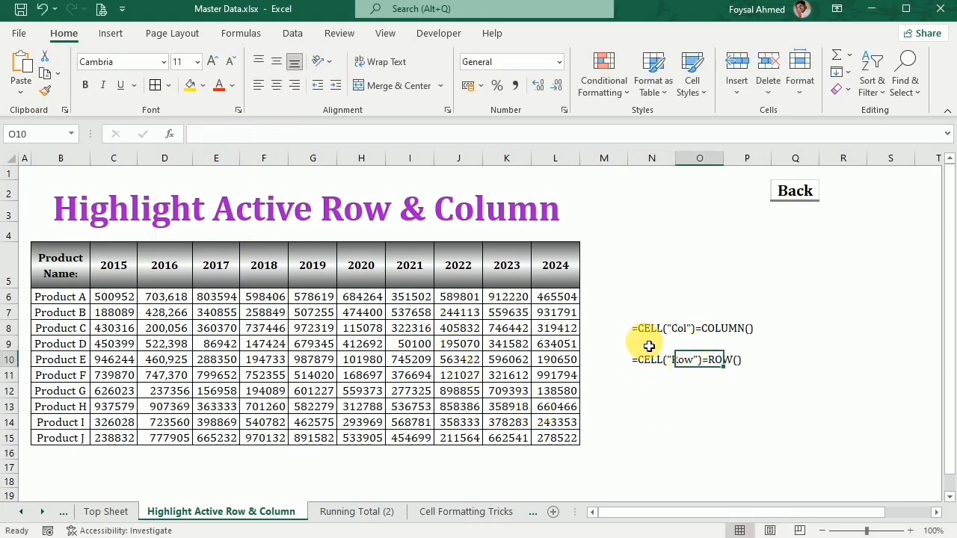
left_click(755, 344)
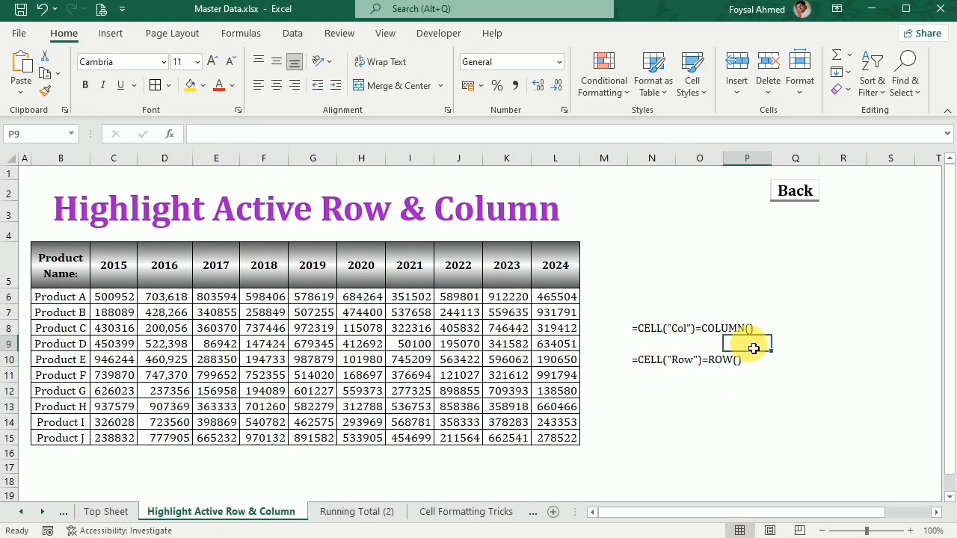
left_click(649, 376)
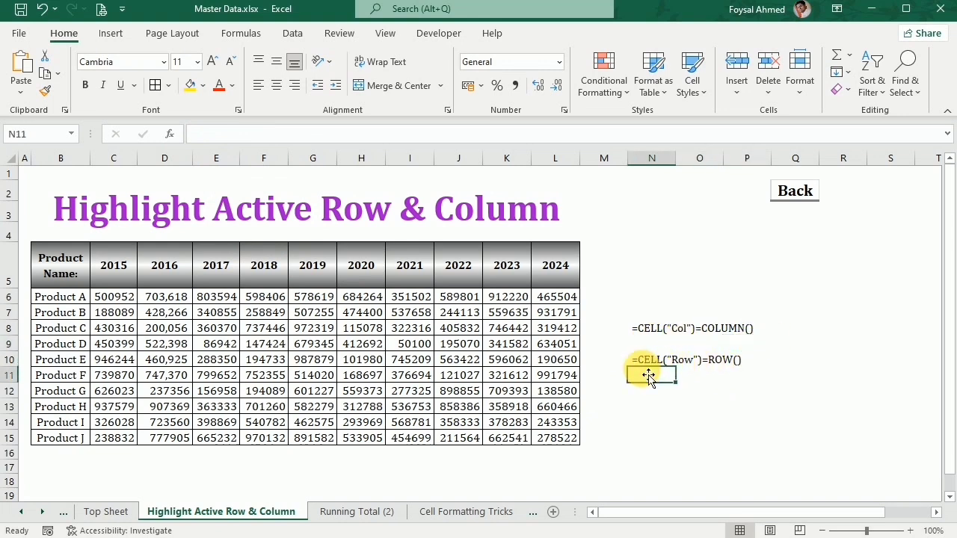
left_click(693, 363)
left_click(739, 361)
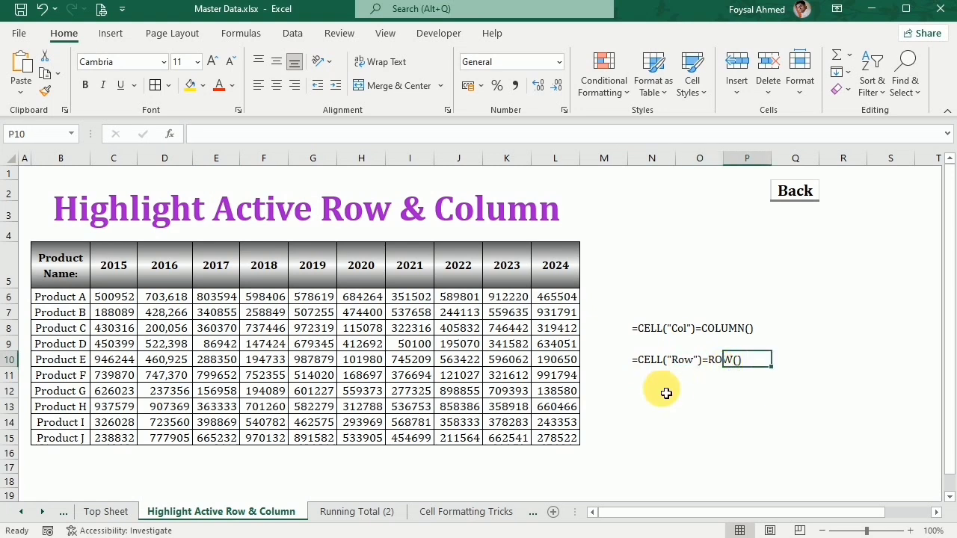
left_click(646, 405)
Enter the unfinished formula =OR( in cell N12 and store it as text with a leading apostrophe
left_click(646, 389)
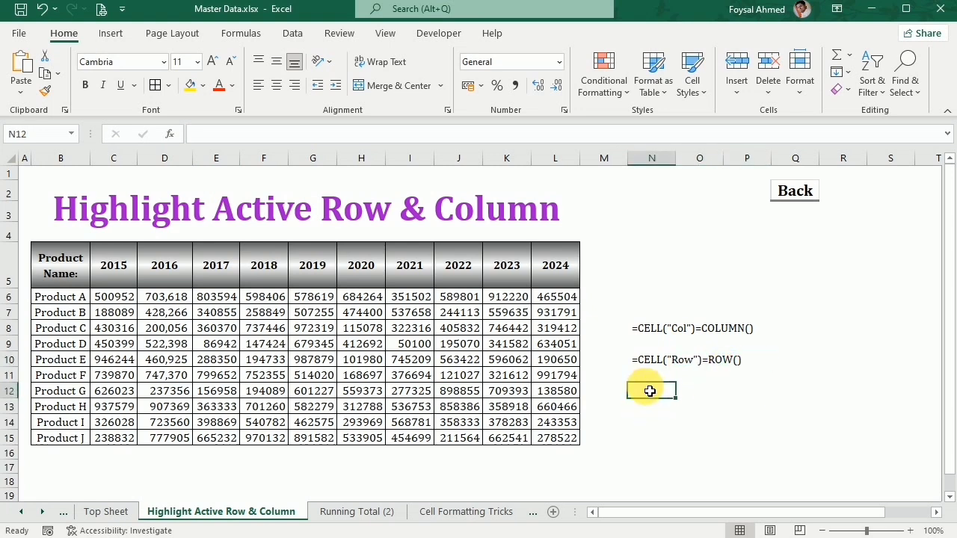
type("=")
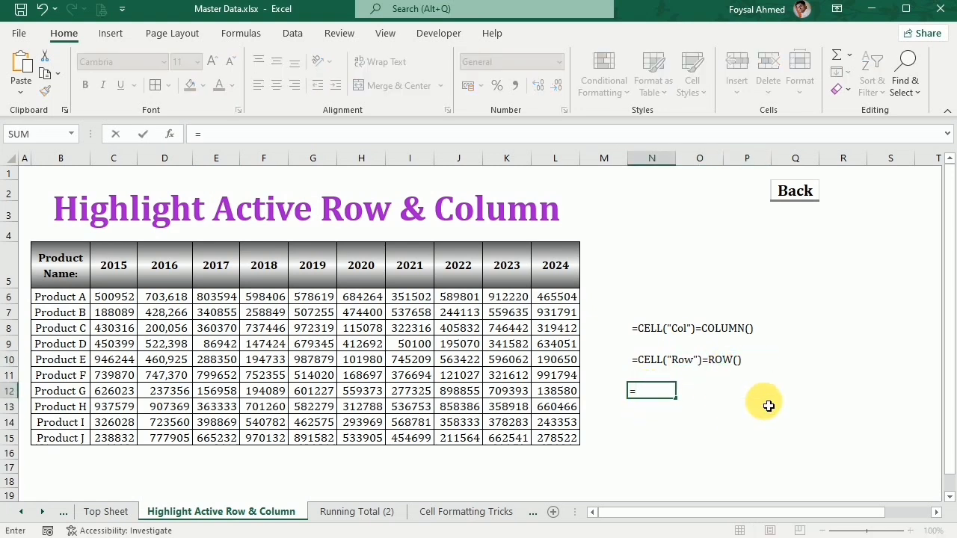
type("or")
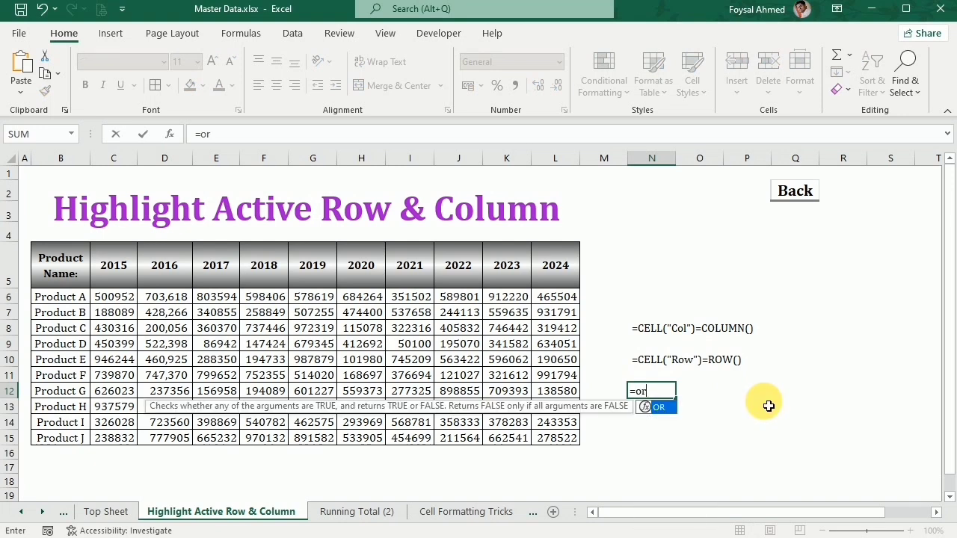
key("Tab")
left_click(652, 331)
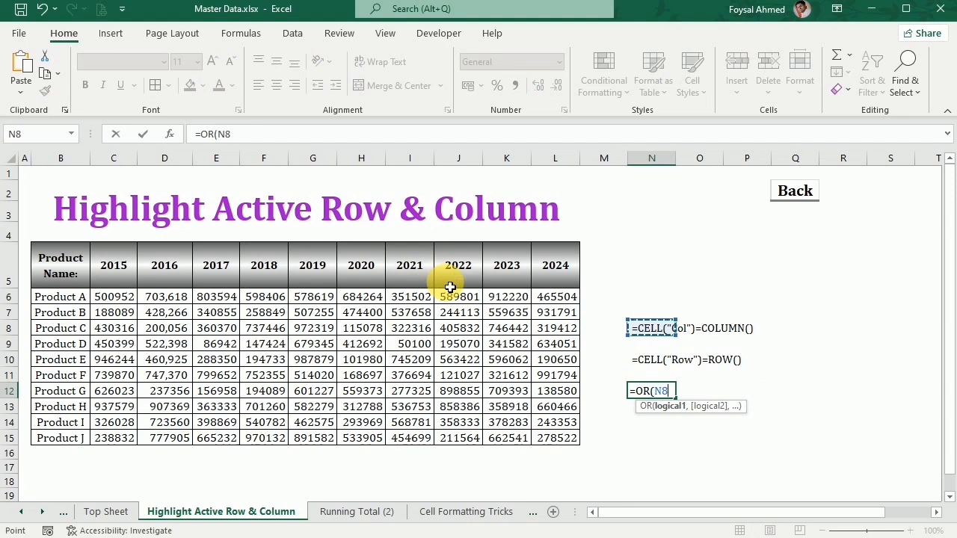
key("BackSpace")
key("BackSpace")
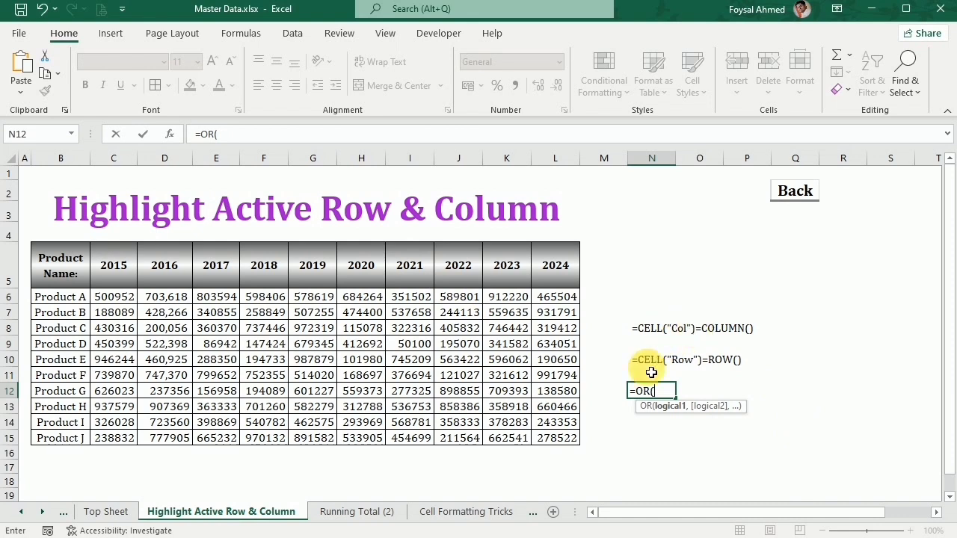
left_click(631, 393)
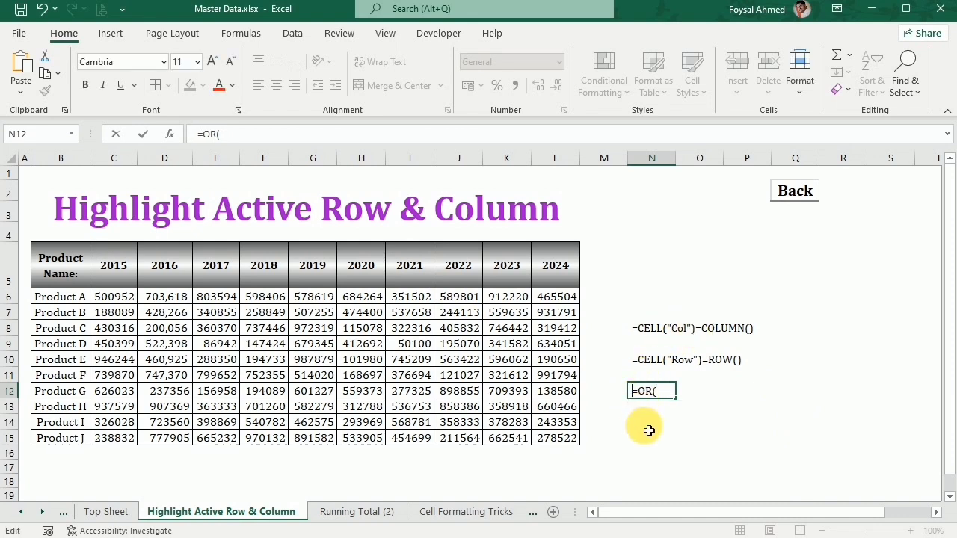
left_click(699, 423)
Copy the formula text =CELL("Col")=COLUMN() from cell N8 and append it after =OR( in cell N12
left_click(658, 328)
left_click_drag(308, 134, 198, 134)
key("ctrl+c")
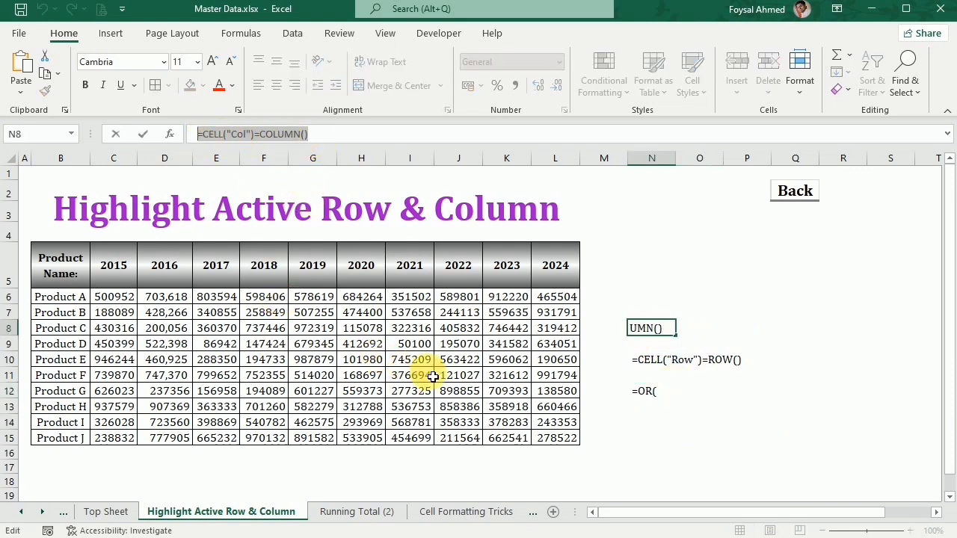
key("Escape")
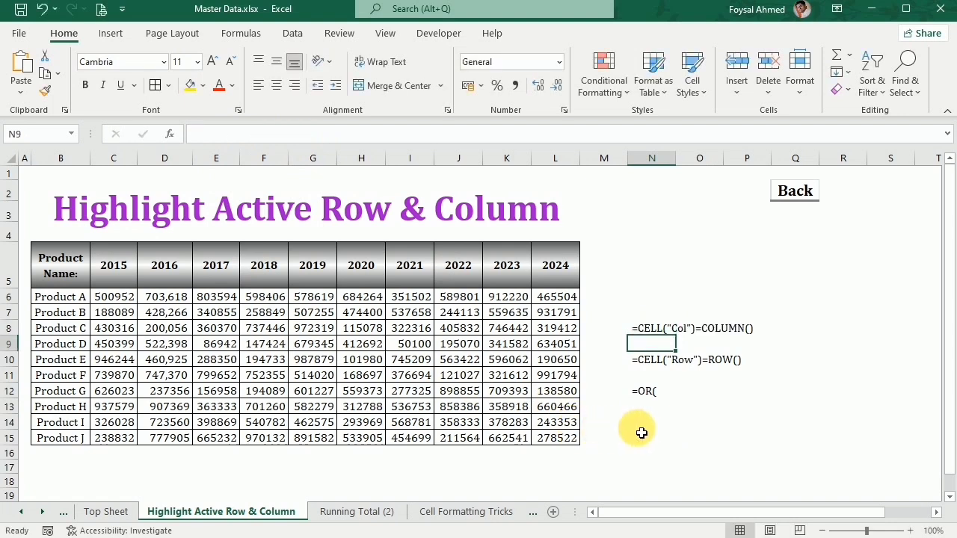
left_click(640, 391)
left_click(225, 134)
key("ctrl+v")
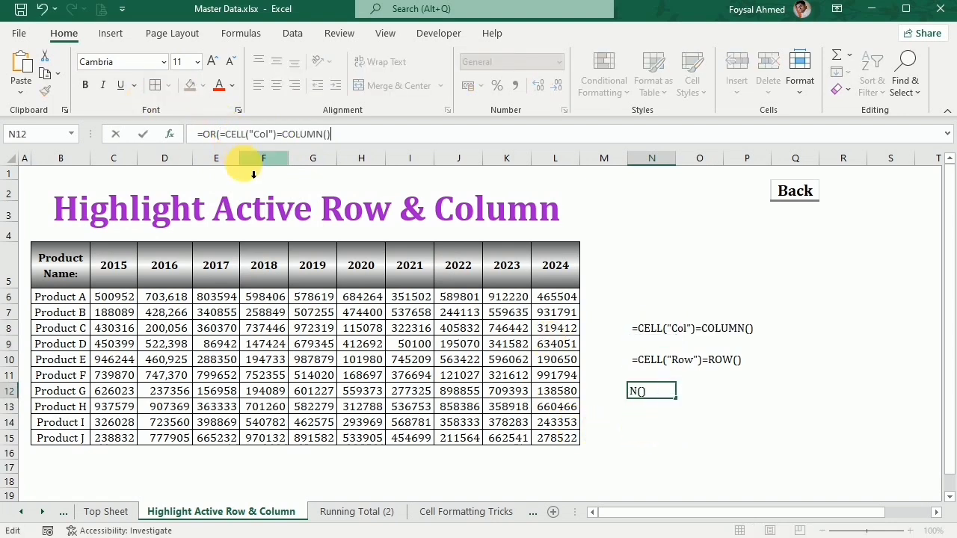
left_click(651, 475)
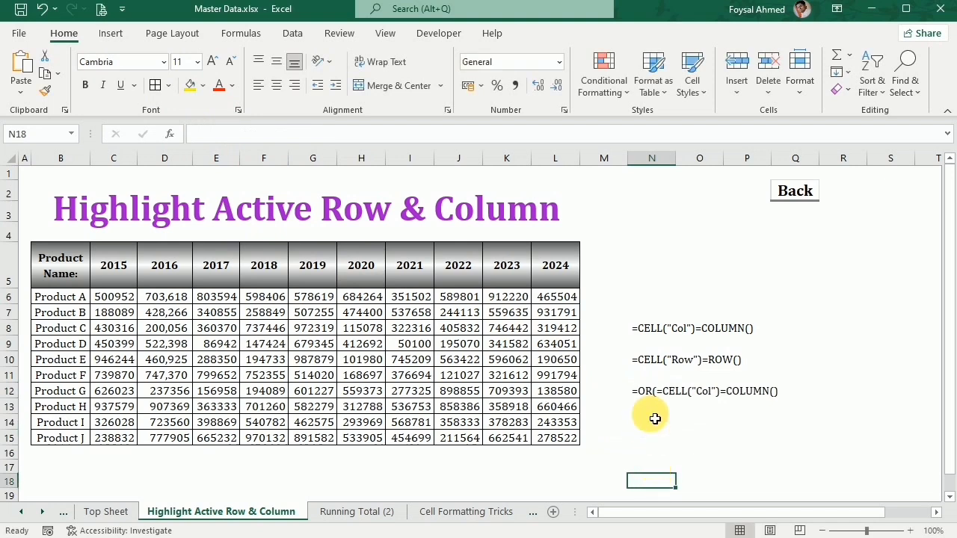
Copy the formula text =CELL("Row")=ROW() from cell N10 and append it after a comma in cell N12
left_click(638, 361)
left_click_drag(299, 134, 142, 133)
key("ctrl+c")
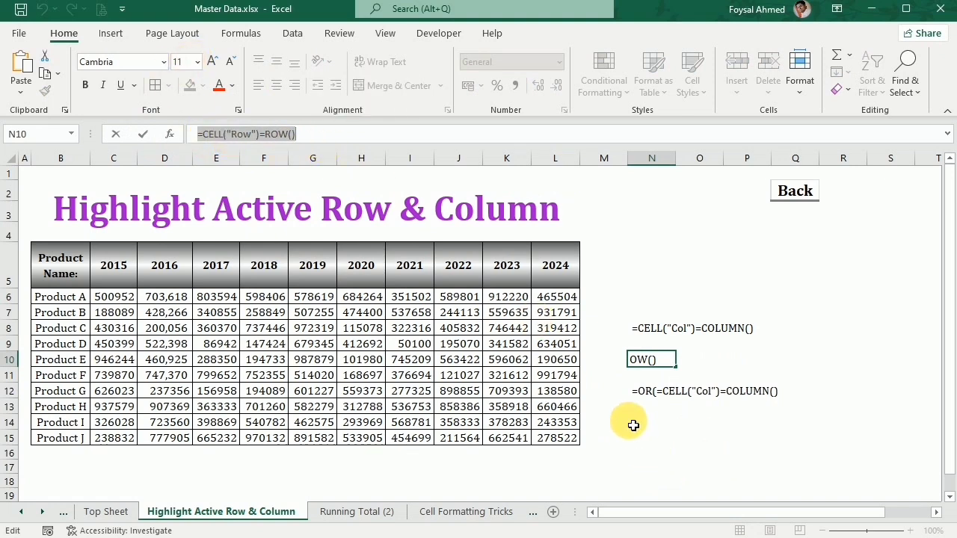
left_click(649, 396)
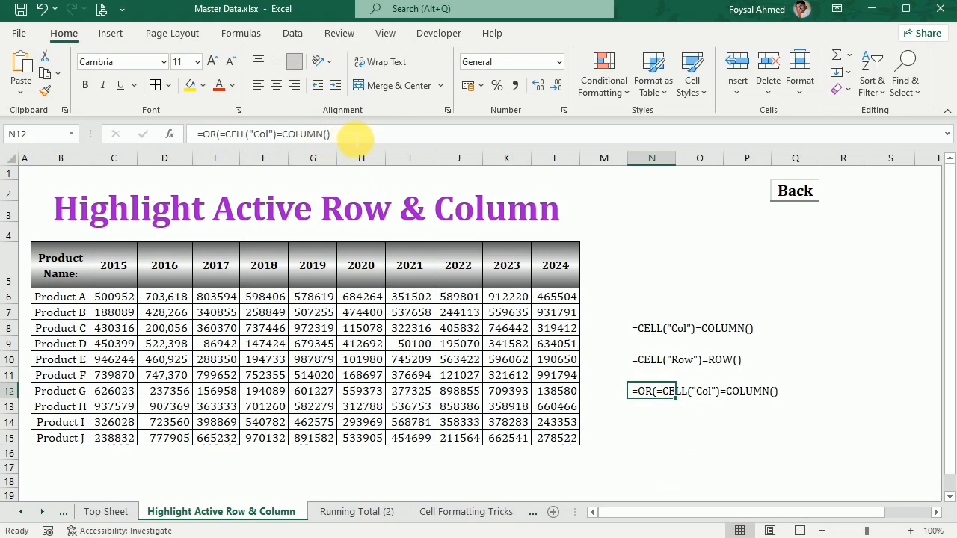
left_click(352, 134)
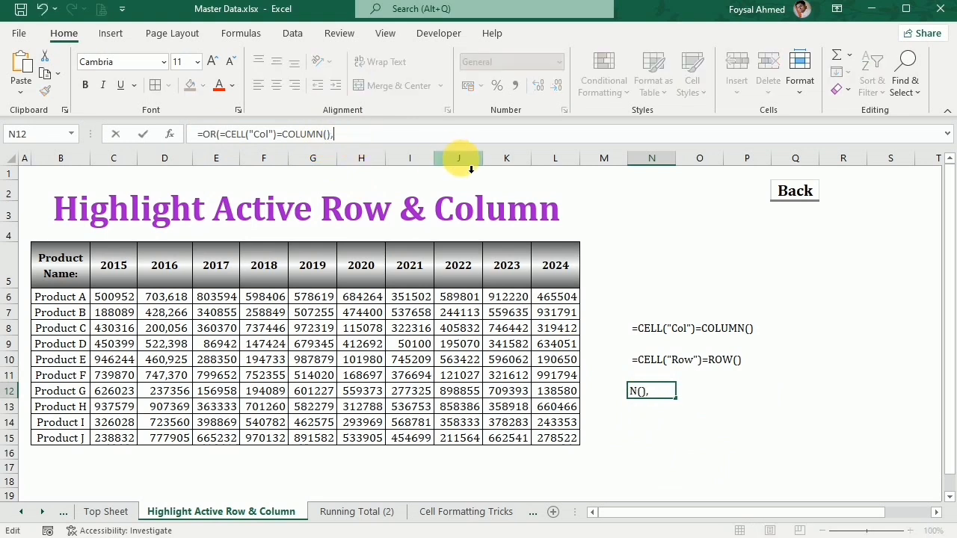
type(",")
key("ctrl+v")
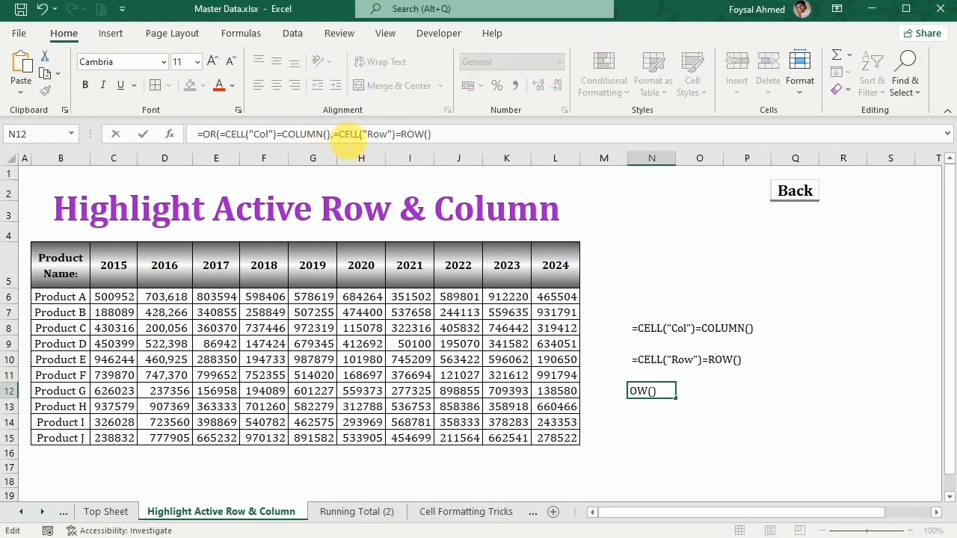
Remove the apostrophe and inner equals signs in N12, accepting the corrected formula =OR(CELL("Col")=COLUMN(),CELL("Row")=ROW())
left_click(350, 136)
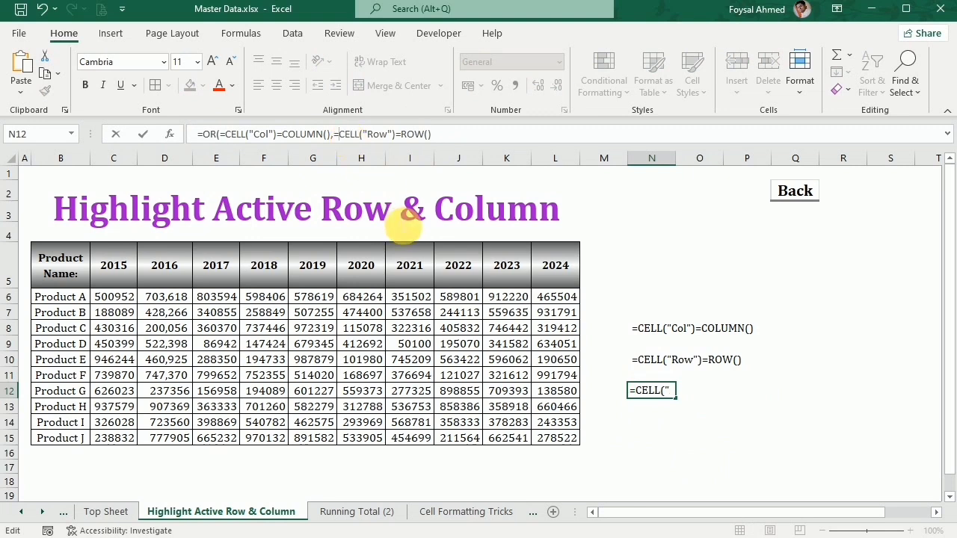
key("BackSpace")
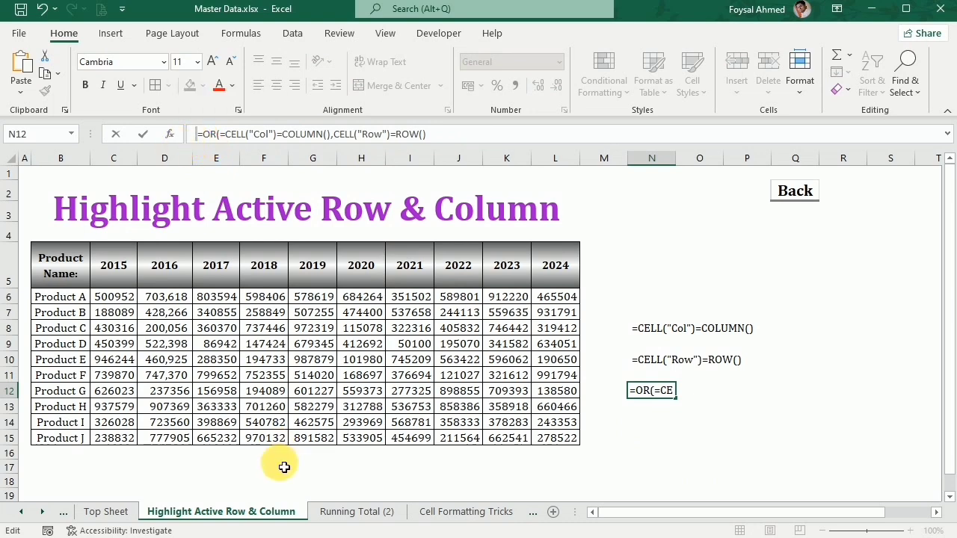
key("BackSpace")
key("Return")
key("Return")
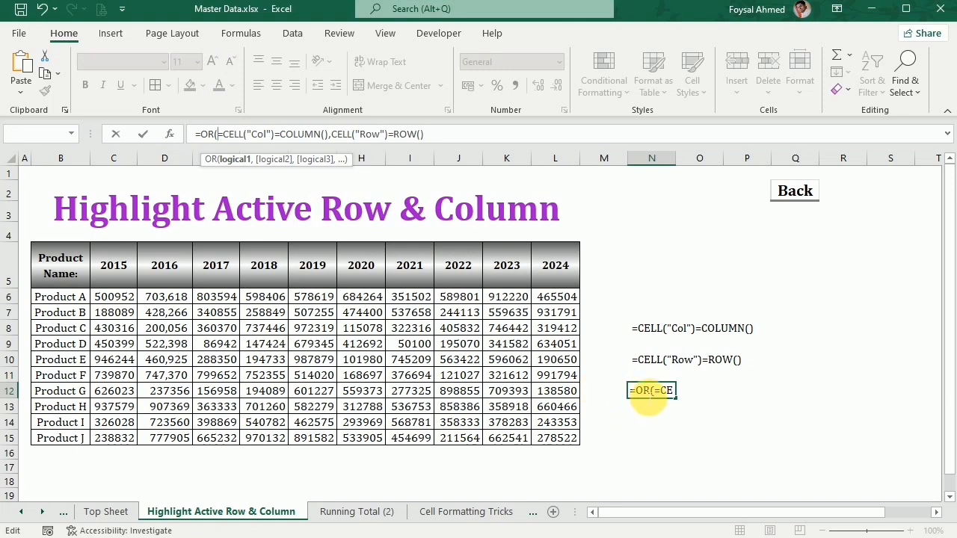
key("Delete")
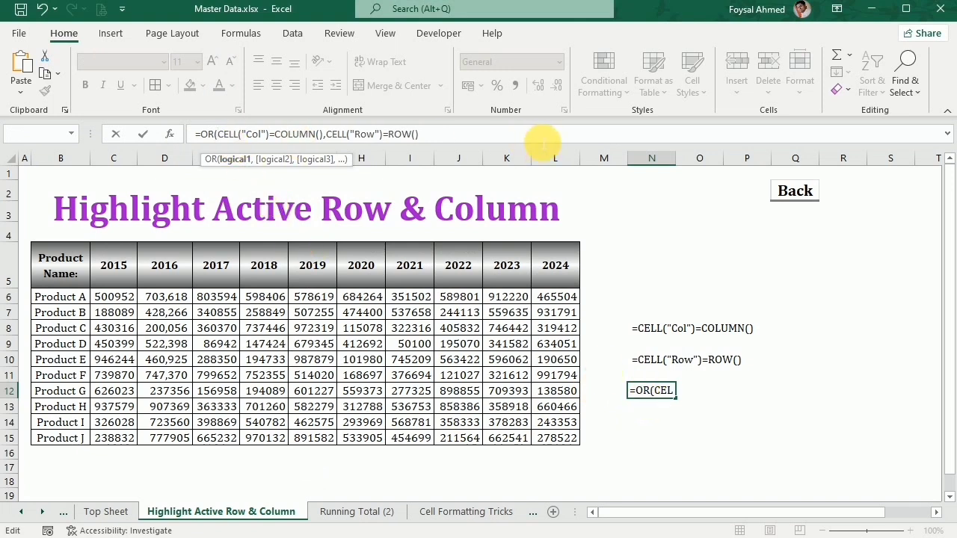
key("Return")
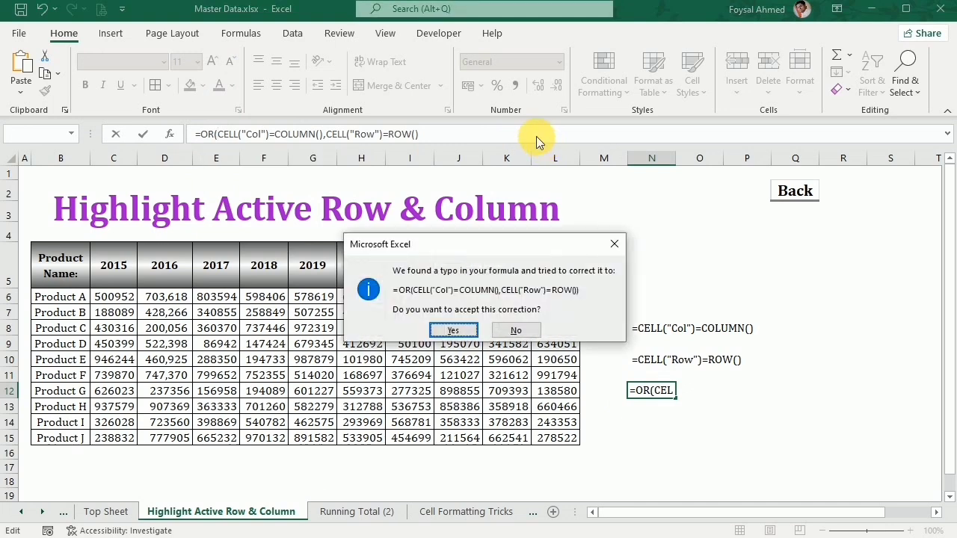
key("Return")
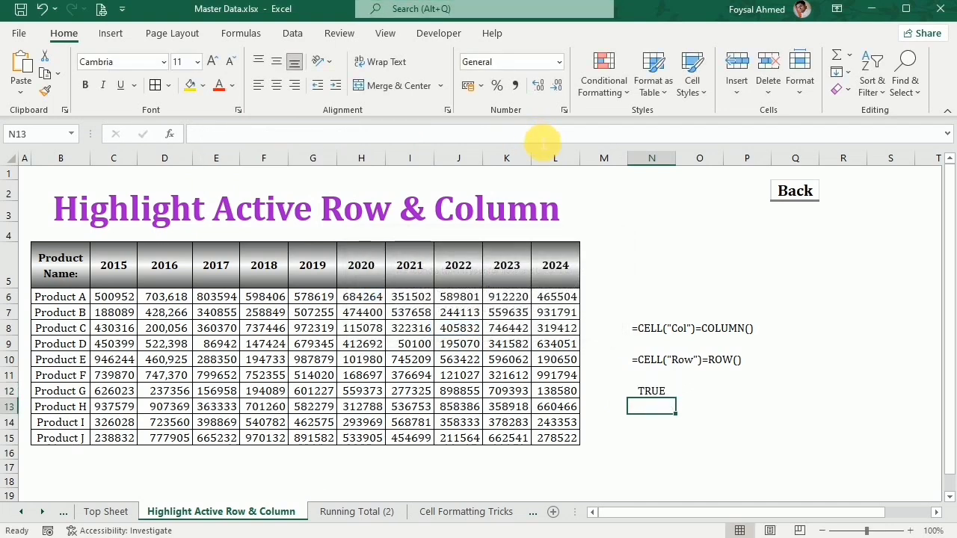
Review the combined OR formula in cell N12 and copy its full text
left_click(652, 391)
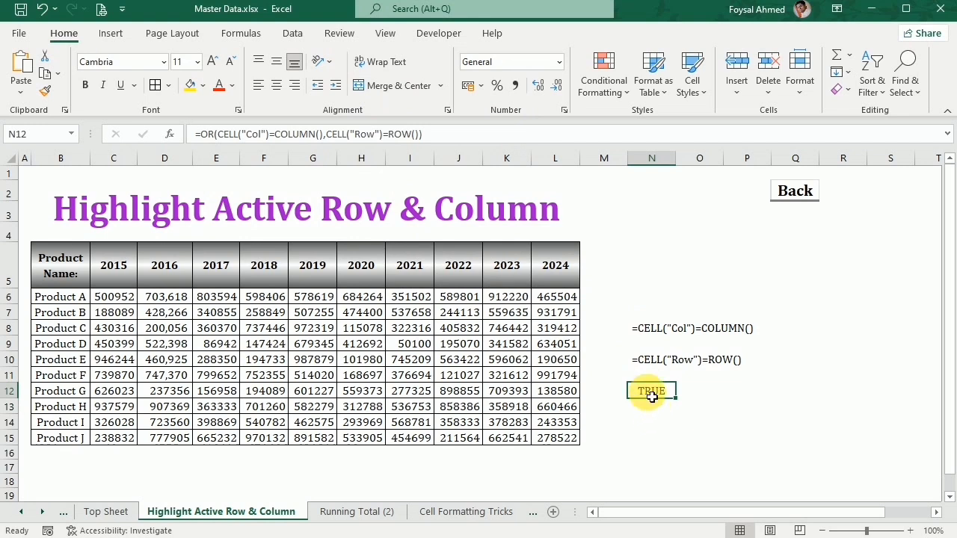
double_click(645, 391)
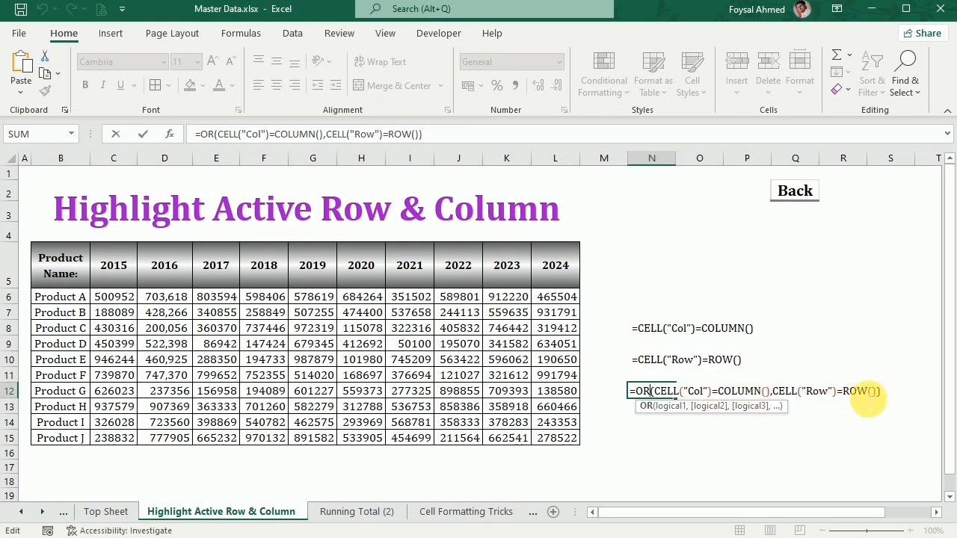
key("ctrl+Return")
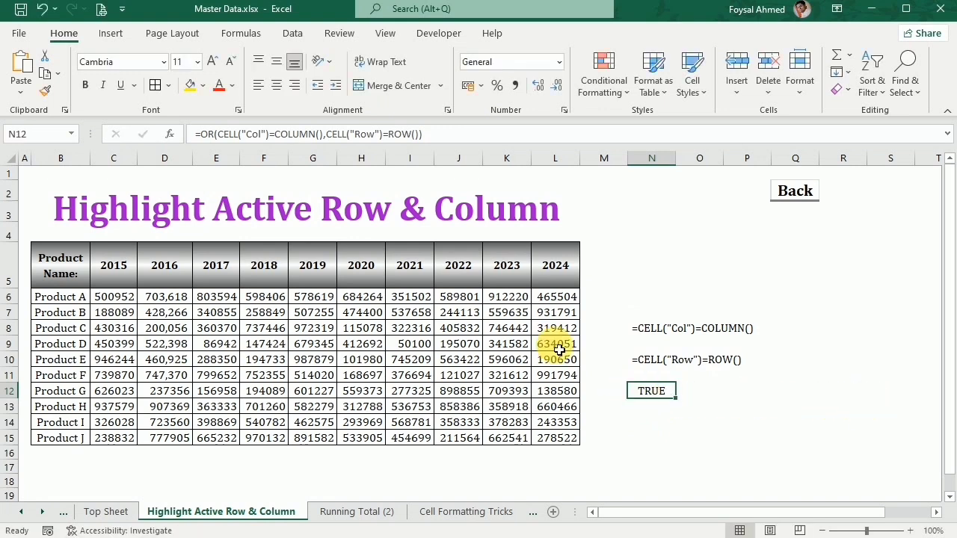
left_click_drag(442, 145, 102, 141)
key("ctrl+c")
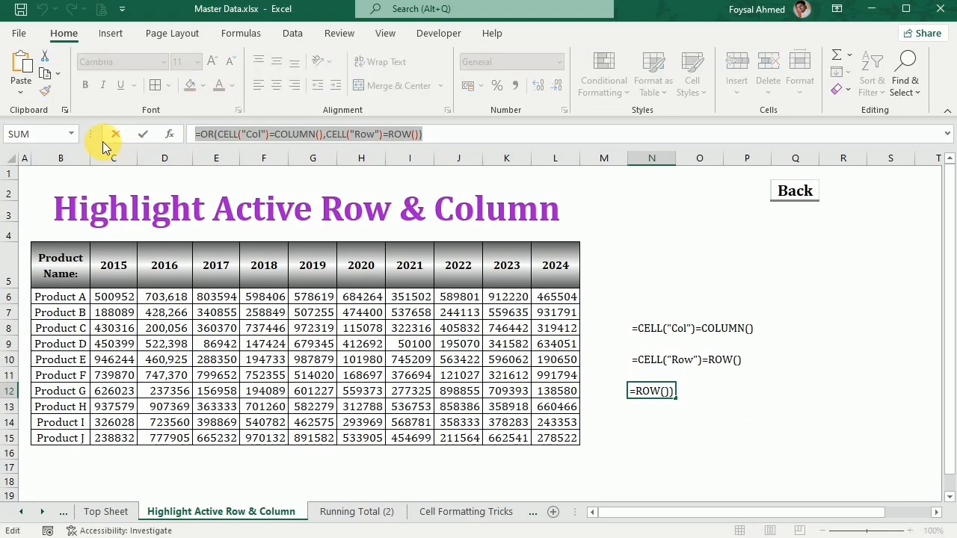
key("Return")
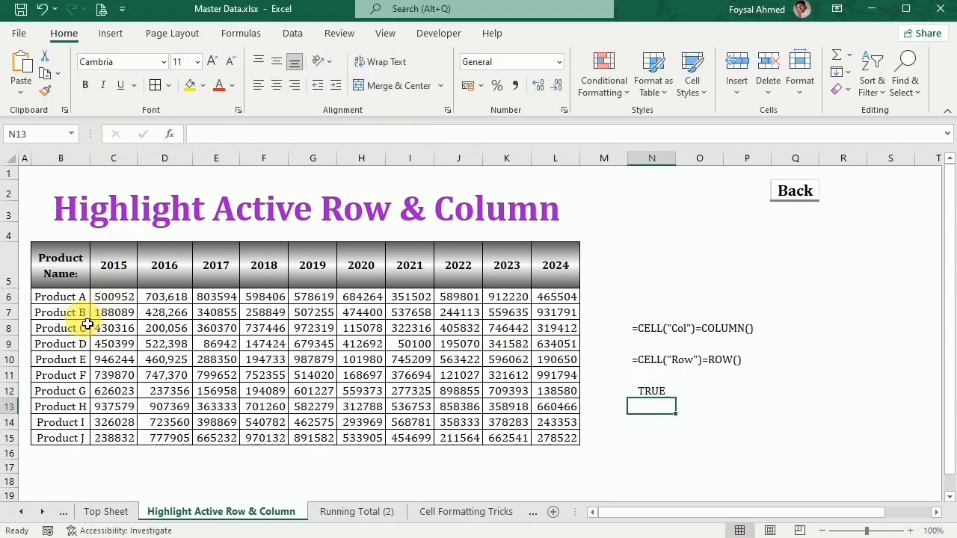
Change the existing conditional formatting rule on B6:L15 to the formula =OR(CELL("Col")=COLUMN(),CELL("Row")=ROW()) and apply it
left_click_drag(60, 301, 568, 443)
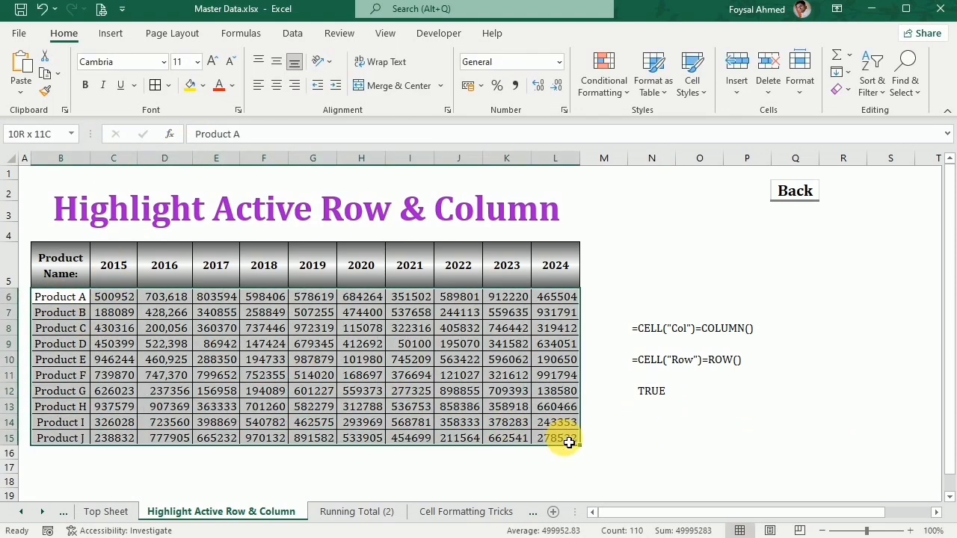
left_click(601, 67)
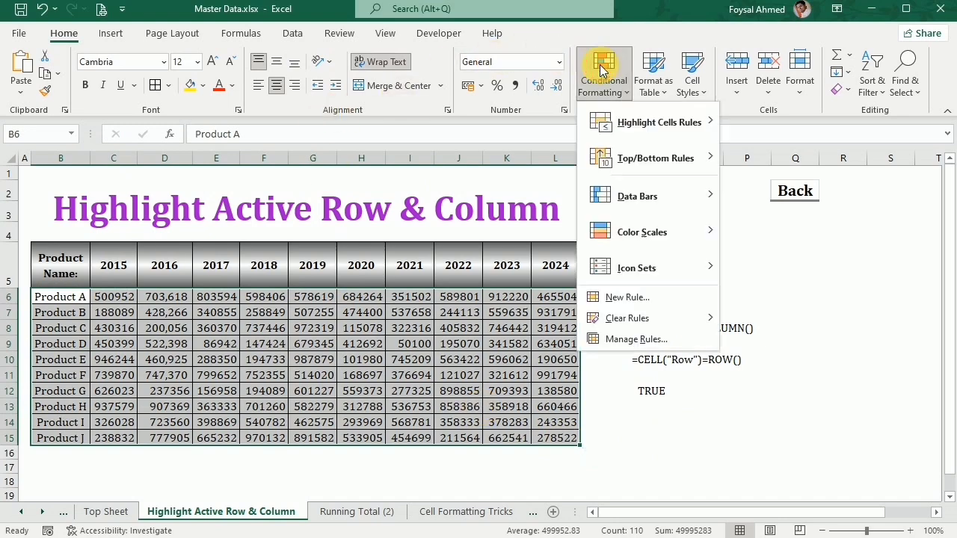
left_click(636, 339)
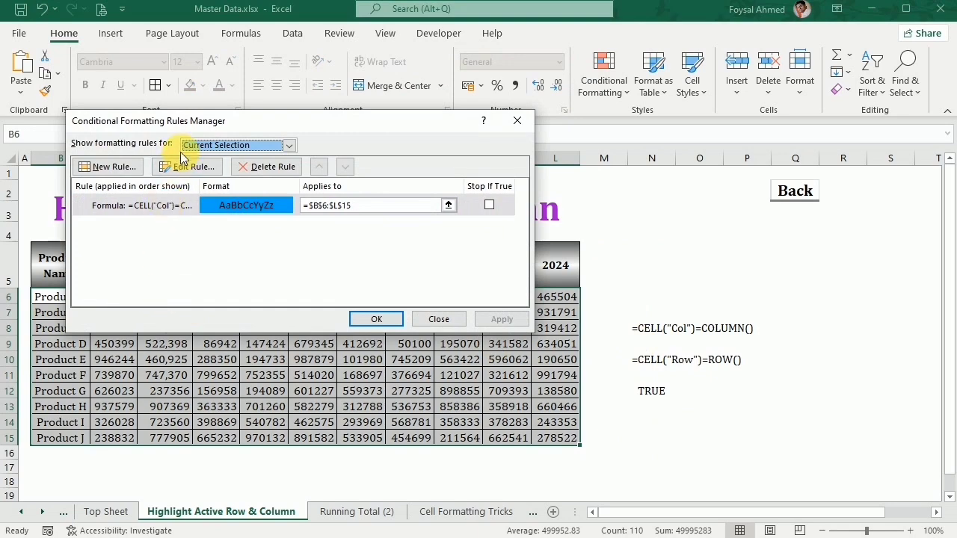
left_click(187, 166)
left_click_drag(299, 273, 109, 272)
key("ctrl+v")
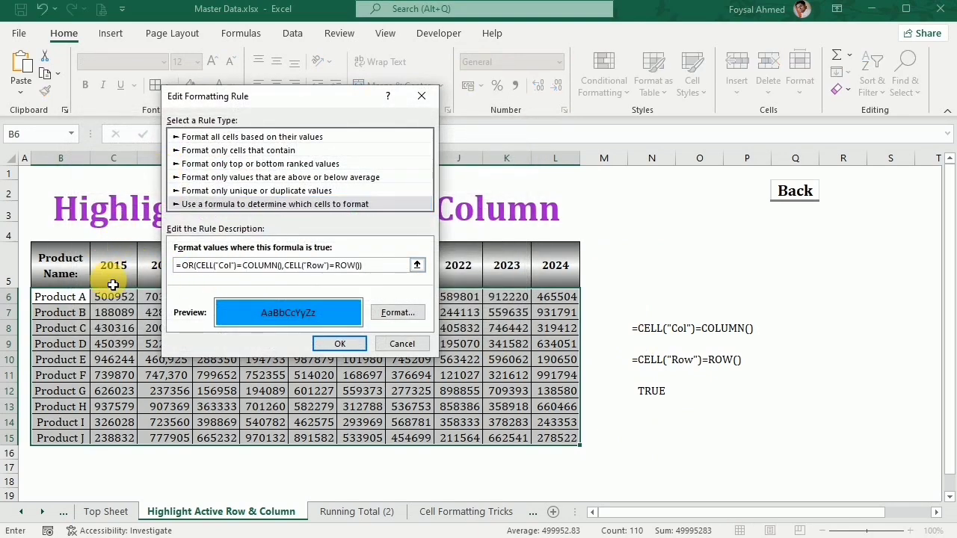
left_click(326, 346)
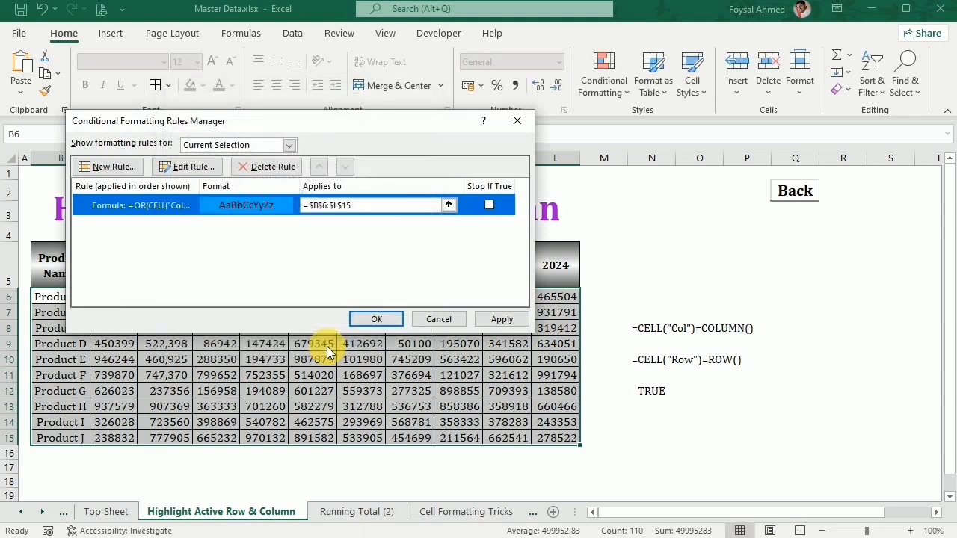
left_click(497, 319)
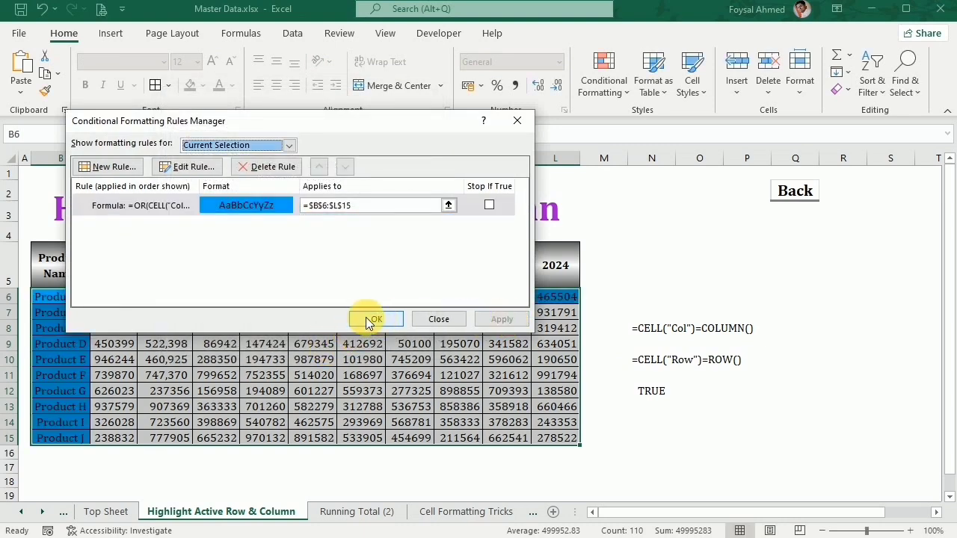
left_click(370, 319)
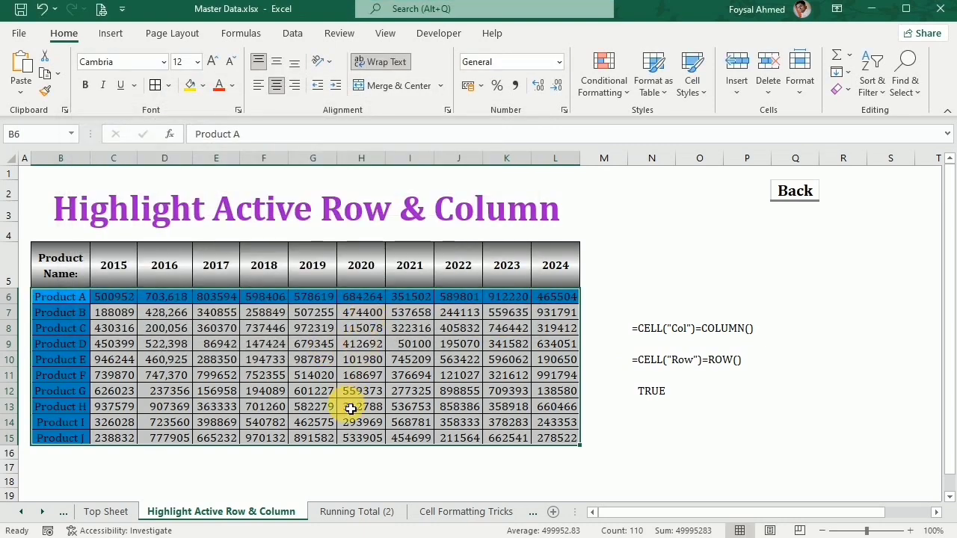
Test the row and column highlight by selecting cells G9, K11 and D8 in turn, recalculating the sheet after each selection
left_click(316, 346)
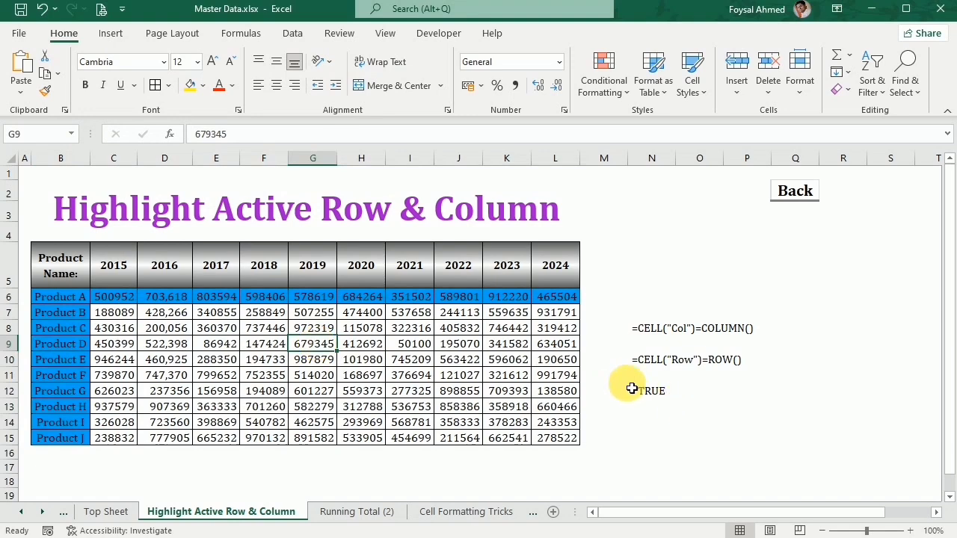
key("F9")
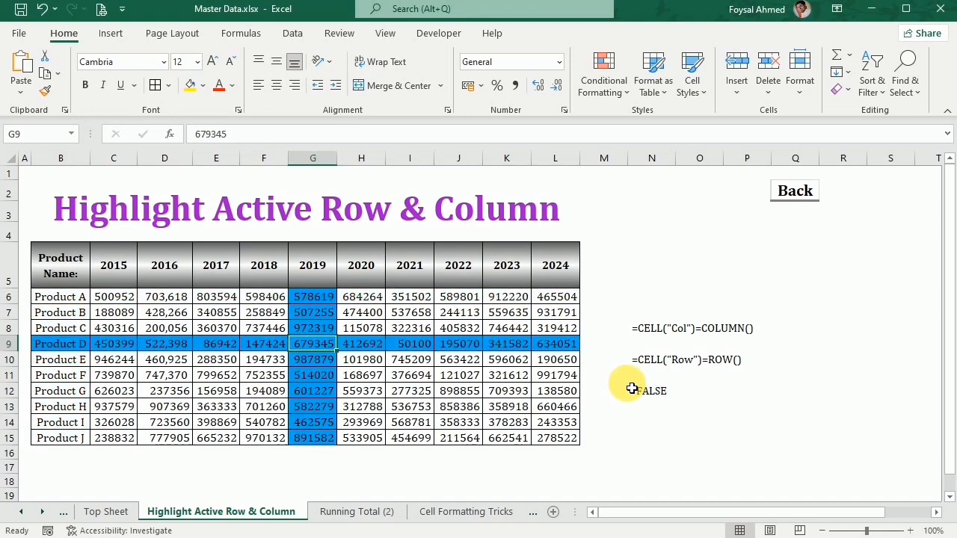
left_click(512, 378)
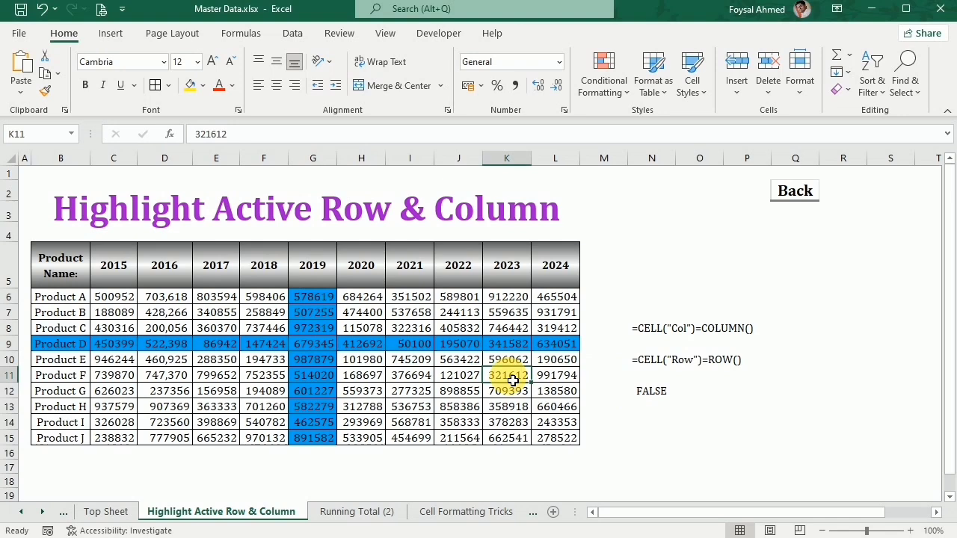
key("F9")
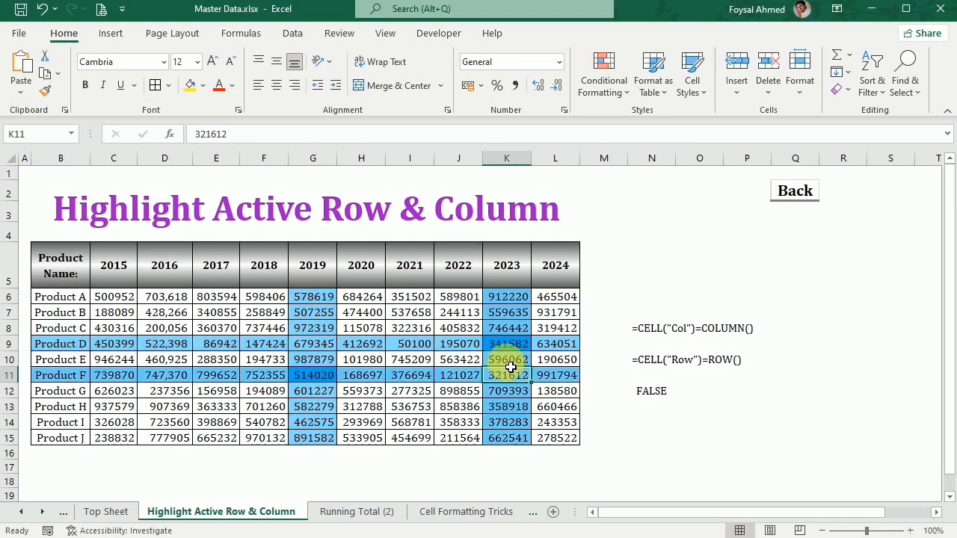
left_click(164, 327)
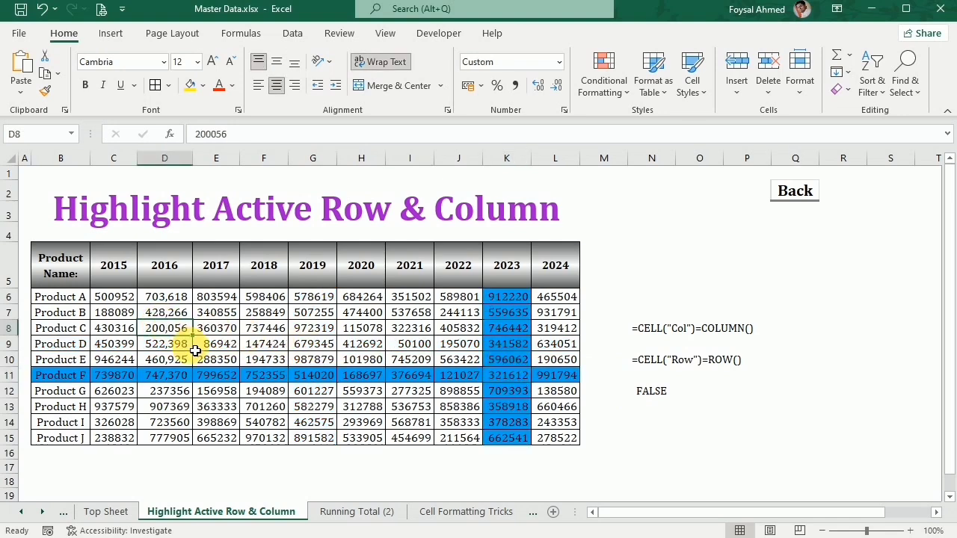
key("F9")
Test the highlight refresh on further cells by recalculating with I14 selected and by entering and leaving edit mode in H10 and F9
left_click(357, 358)
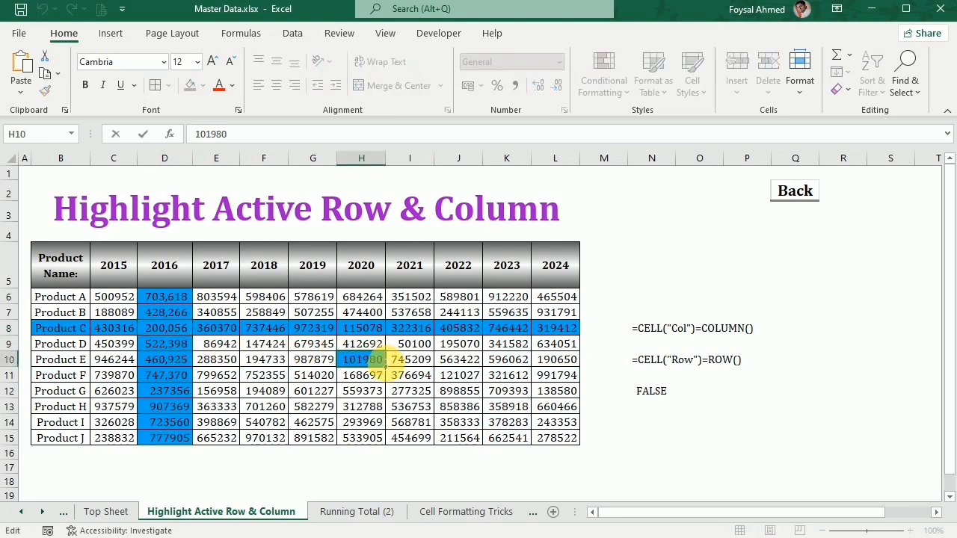
left_click(415, 422)
key("F9")
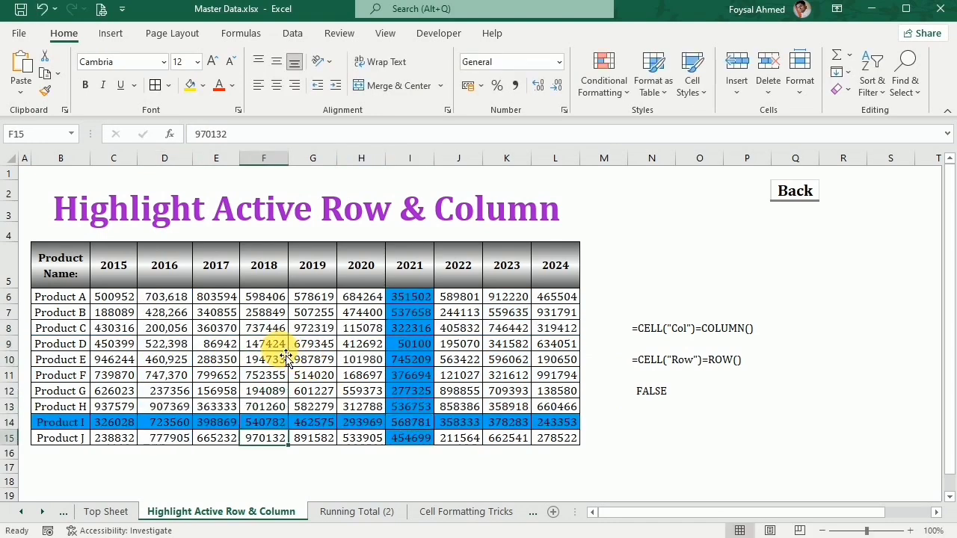
double_click(263, 343)
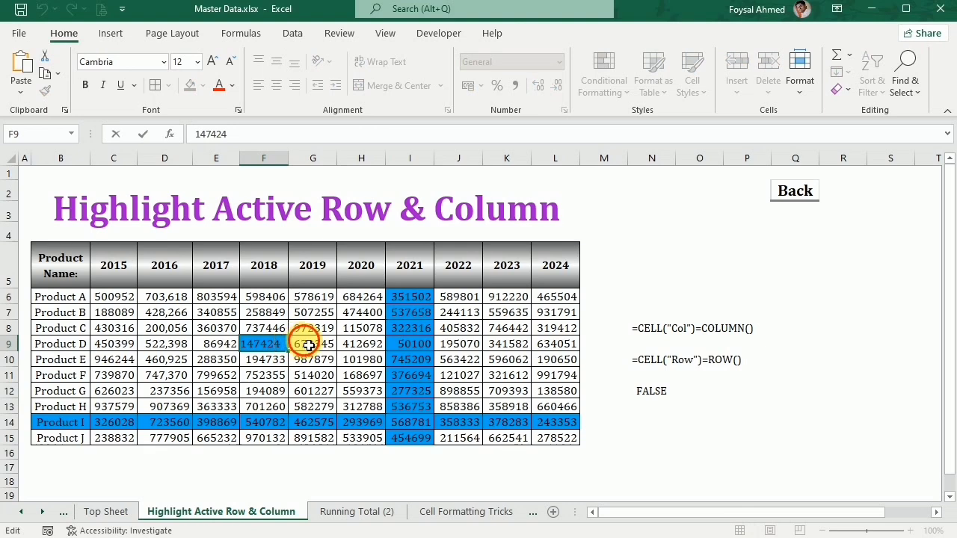
left_click(307, 343)
left_click(279, 345)
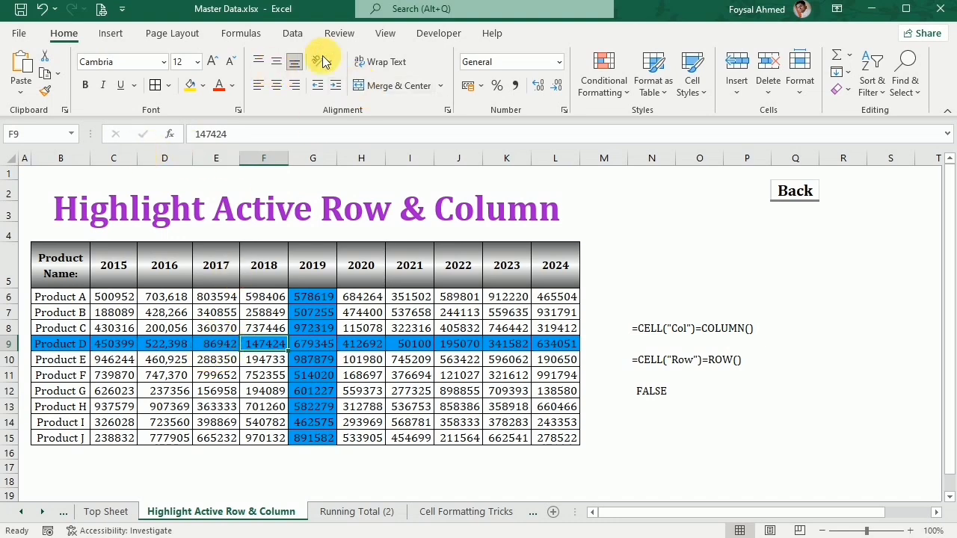
Check in the ribbon customization options that the Developer tab is enabled among the main tabs, and accept the options
left_click(439, 34)
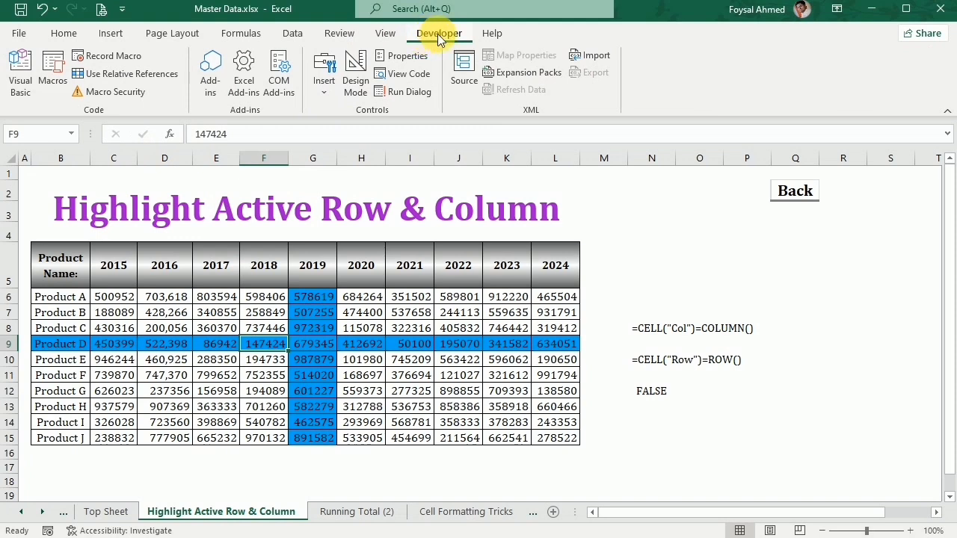
right_click(168, 15)
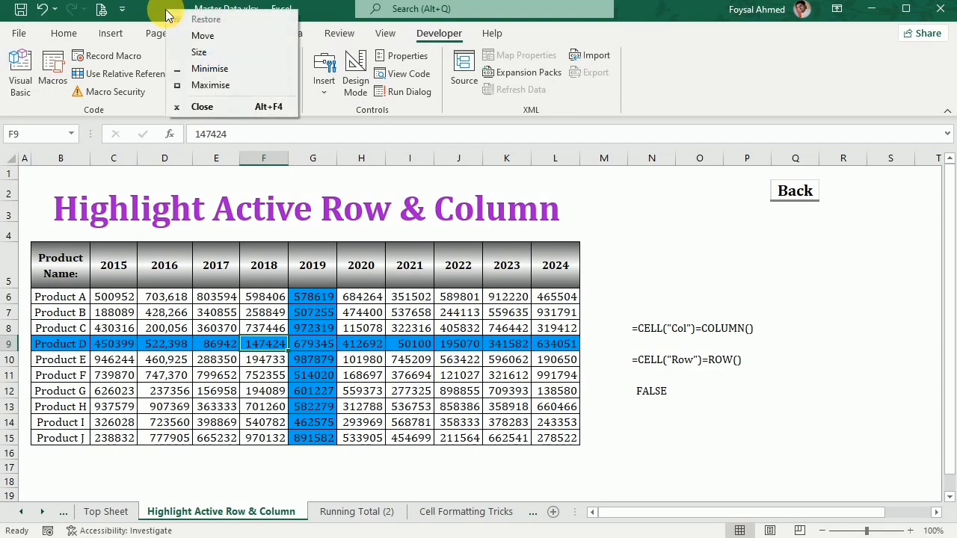
left_click(144, 19)
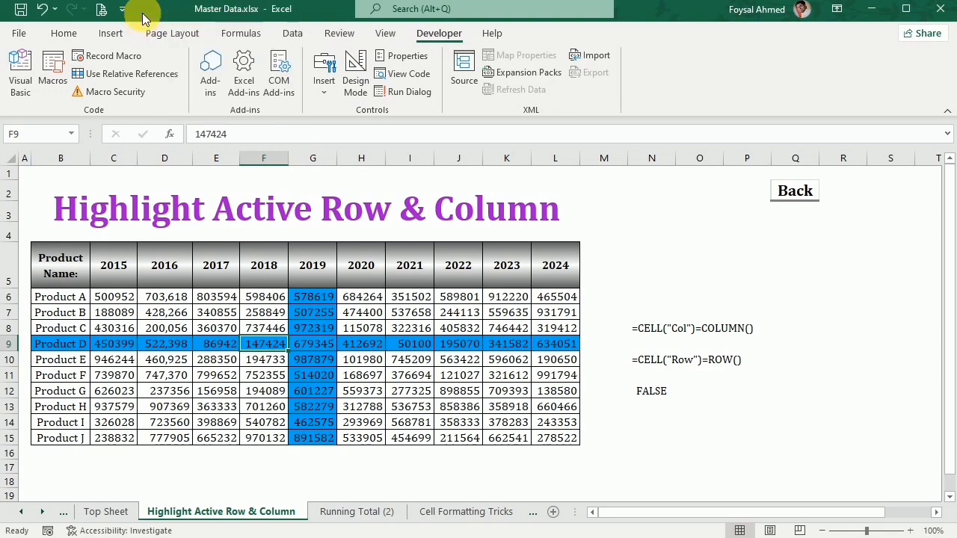
right_click(144, 18)
left_click(136, 37)
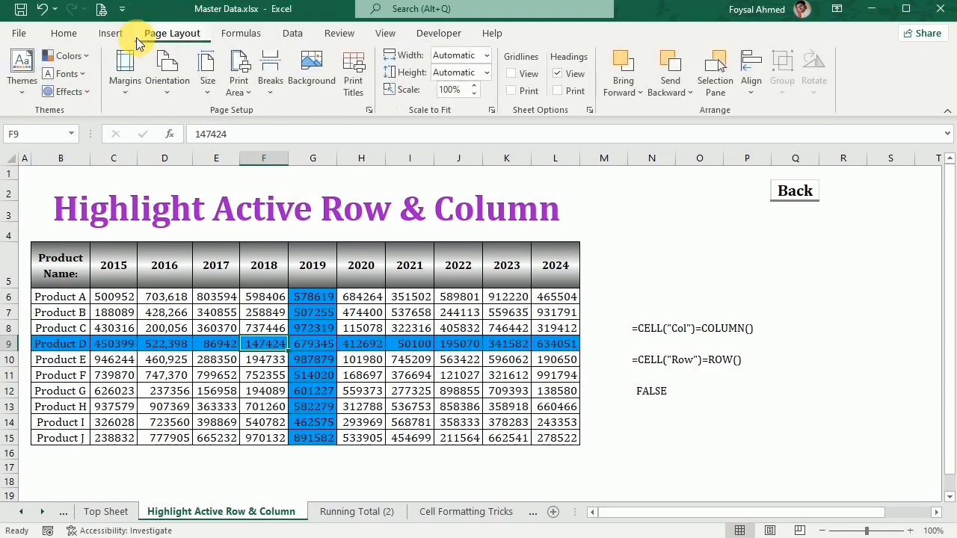
right_click(132, 30)
left_click(170, 40)
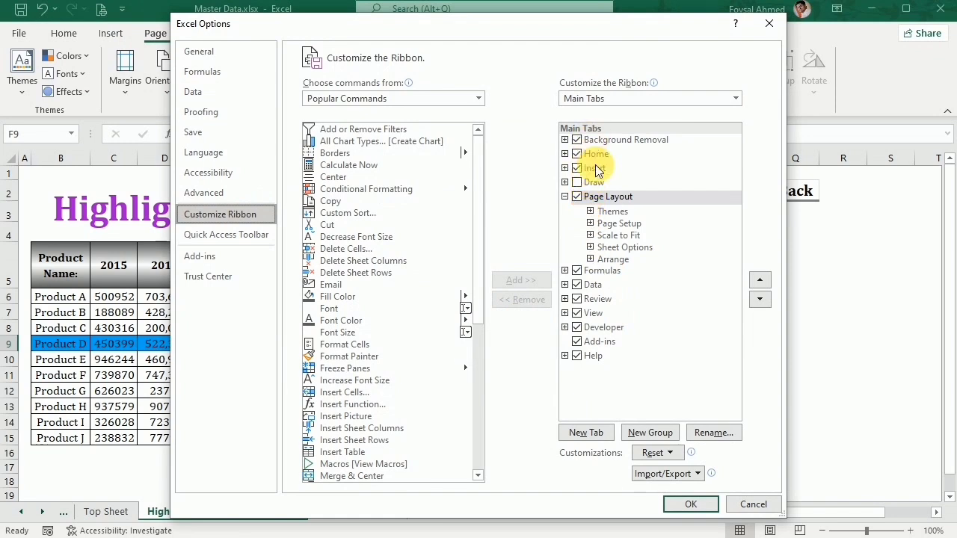
left_click(576, 326)
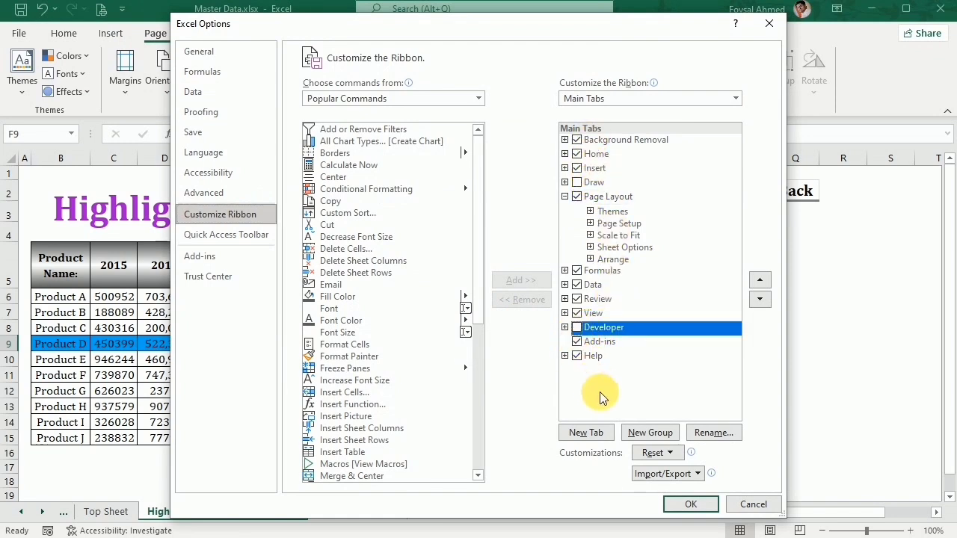
left_click(576, 327)
left_click(680, 506)
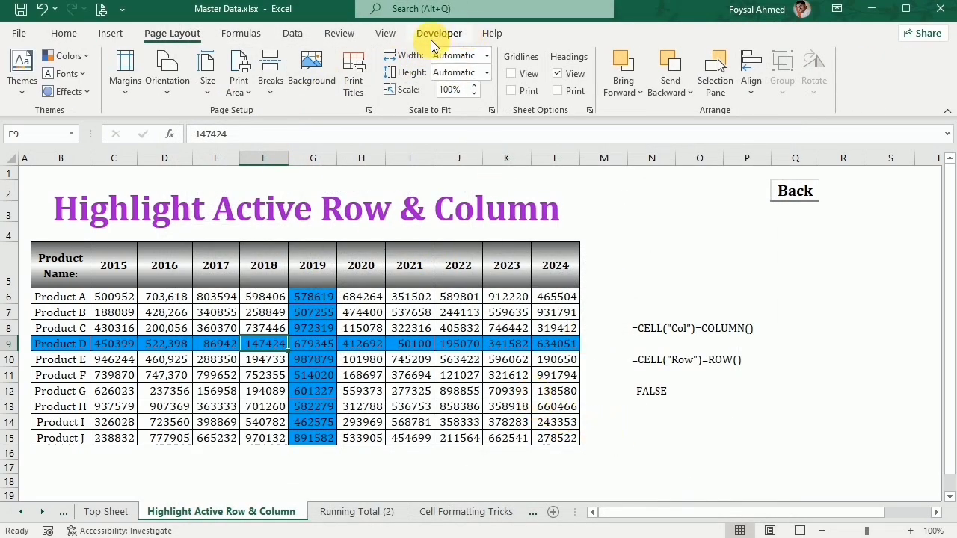
Open the Visual Basic editor for Master Data.xlsx and adjust its window size
left_click(432, 38)
left_click(30, 64)
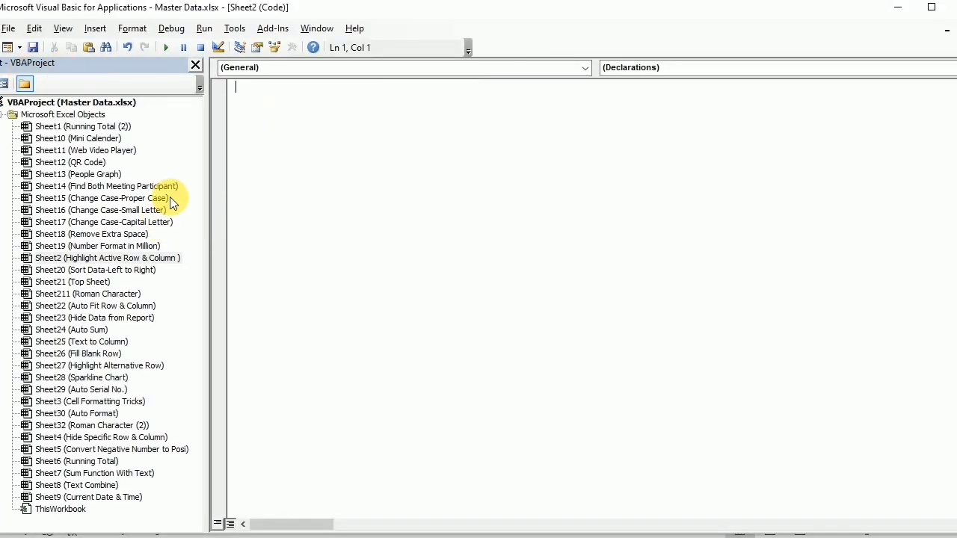
left_click(931, 7)
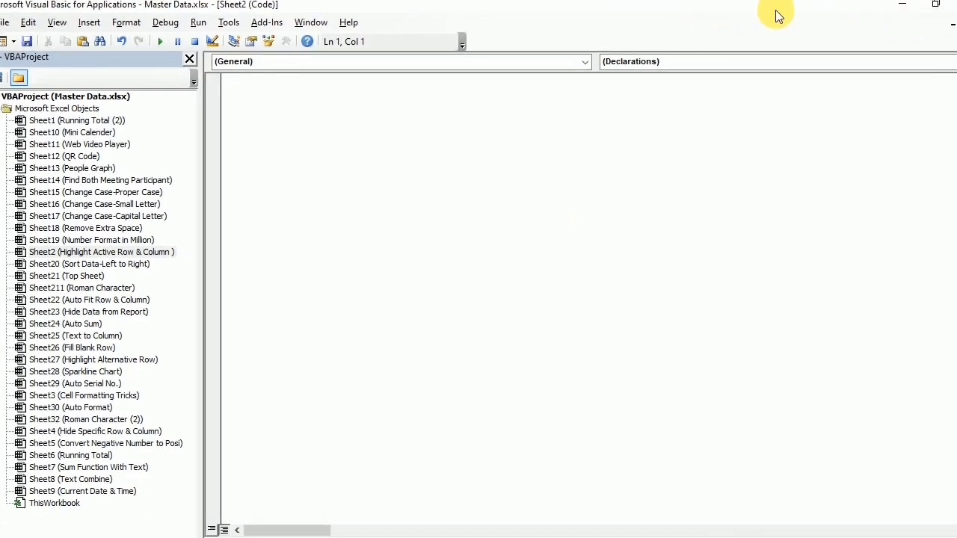
left_click(935, 4)
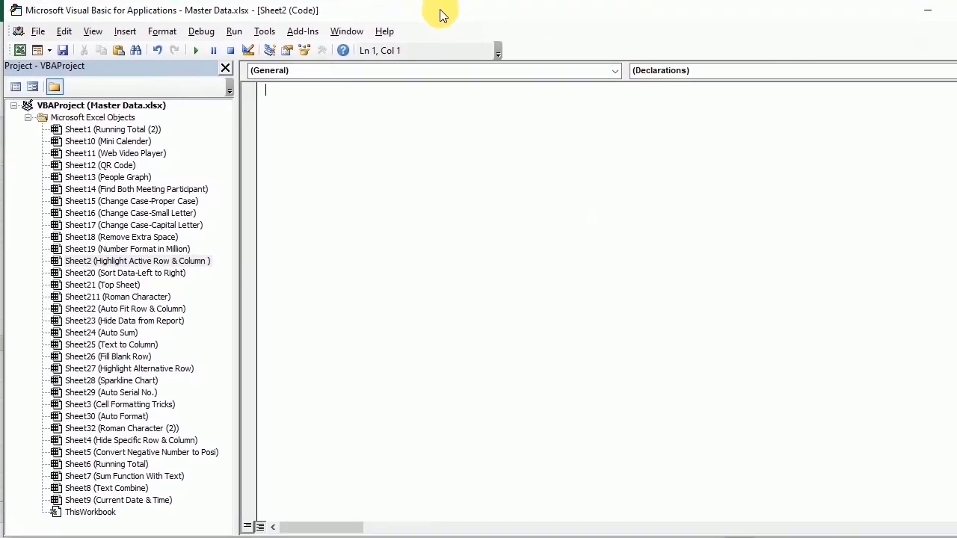
Switch to the Master Data.xlsx workbook window to check the sheet's name, and return to the Visual Basic editor
left_click(669, 537)
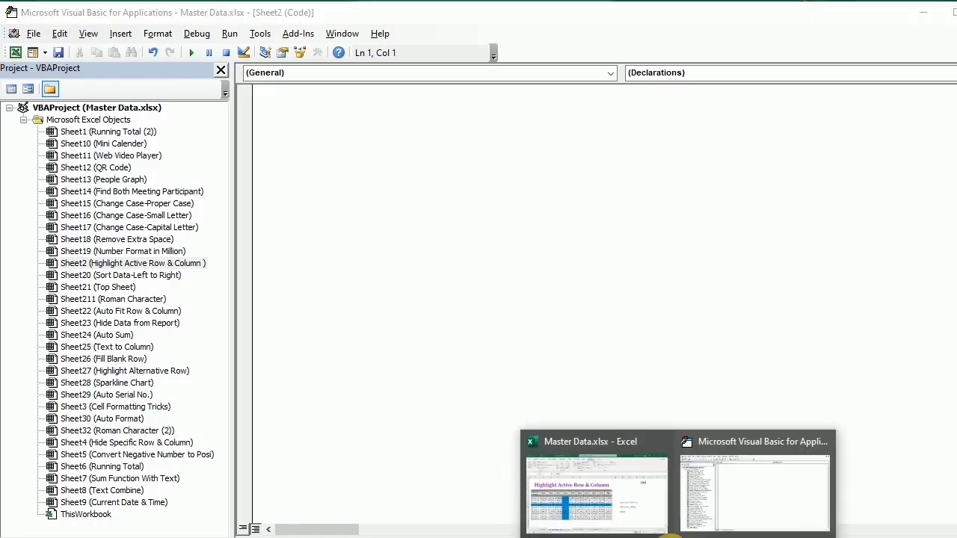
left_click(586, 483)
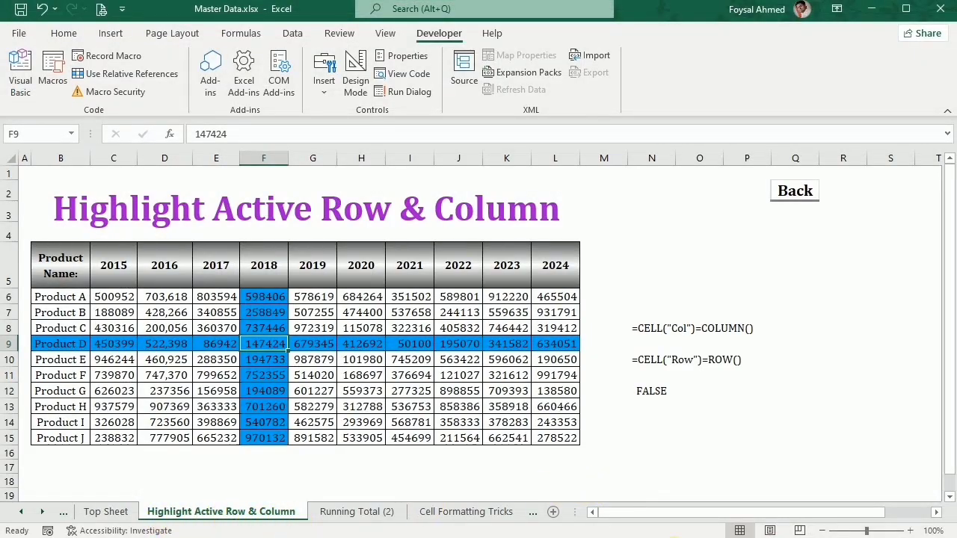
left_click(669, 537)
left_click(790, 490)
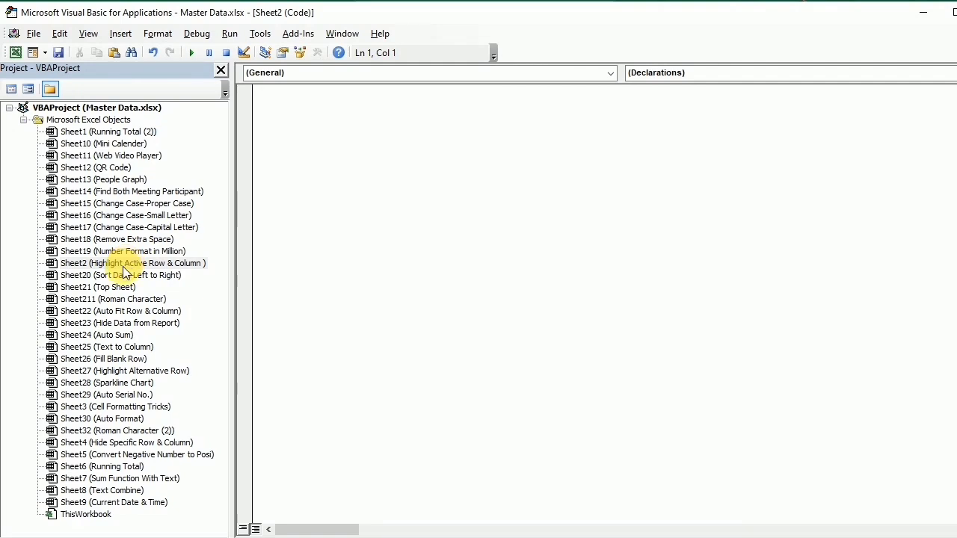
Create a Worksheet SelectionChange event procedure in the code of Sheet2 (Highlight Active Row & Column)
left_click(158, 264)
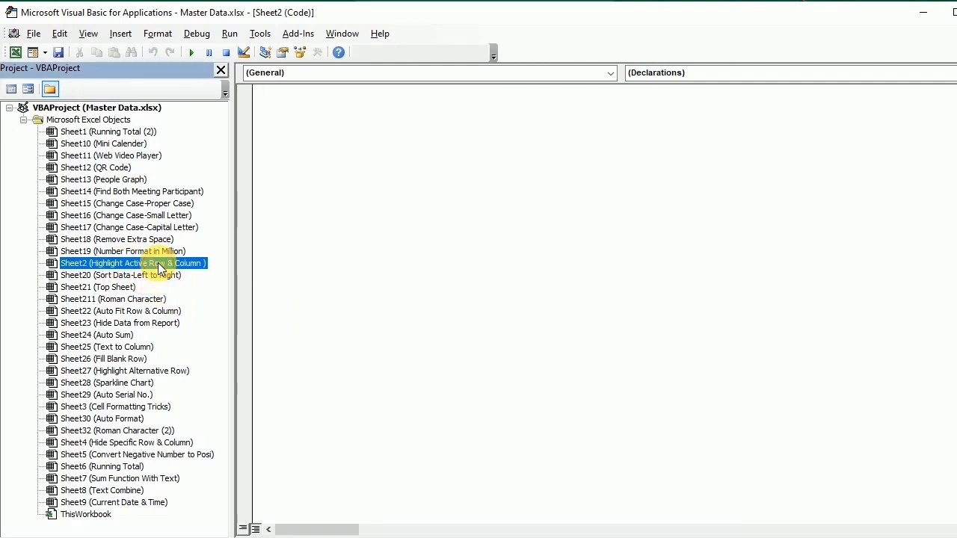
left_click(610, 75)
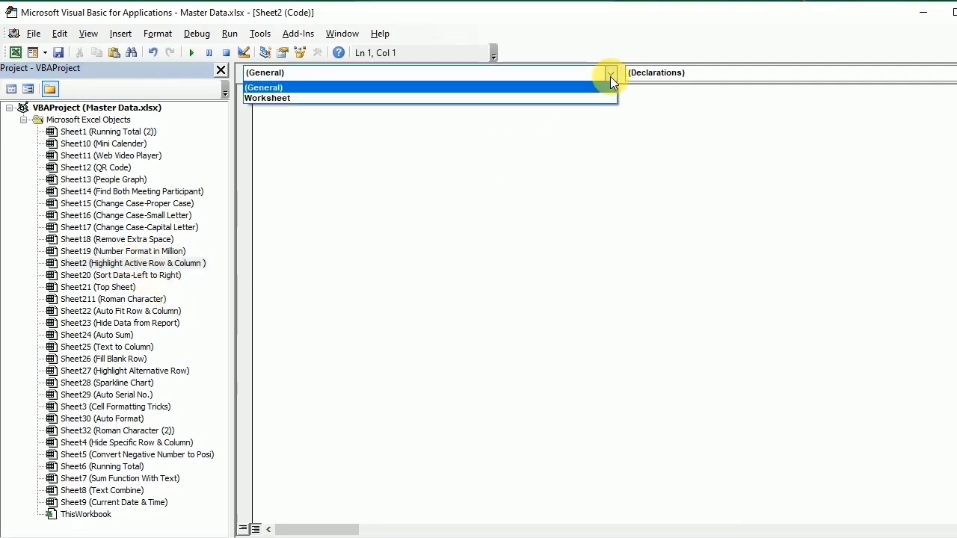
left_click(554, 99)
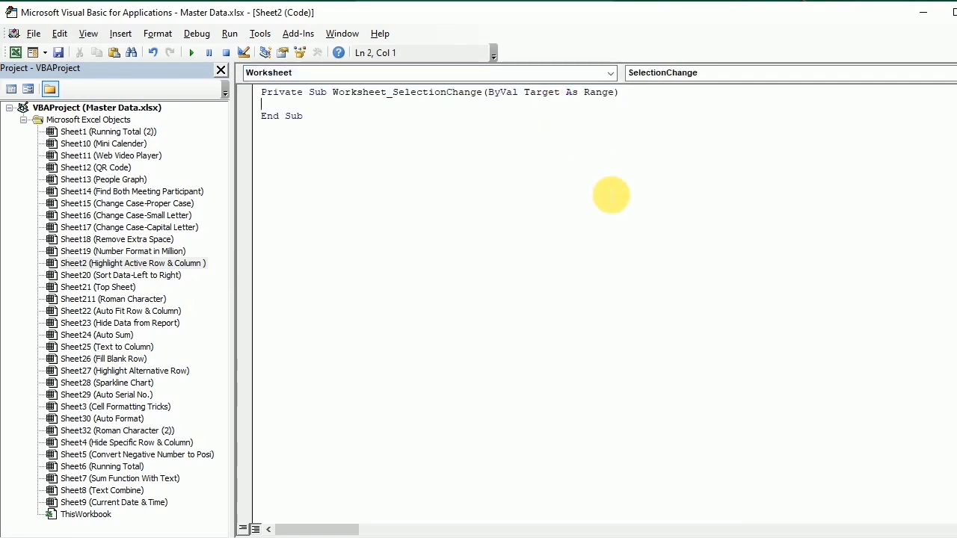
Write the statement Target.Calculate in the body of the Worksheet_SelectionChange procedure
type("Ta")
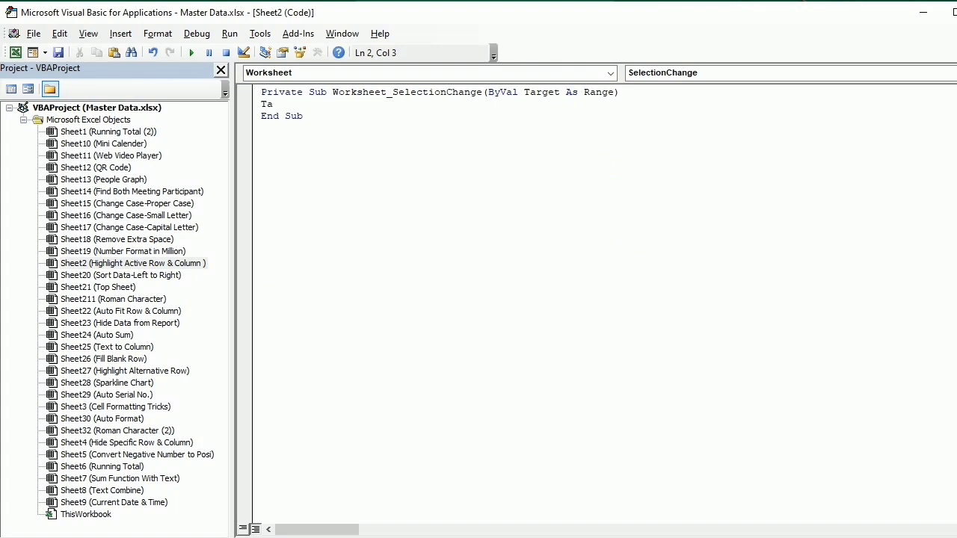
type("rget.")
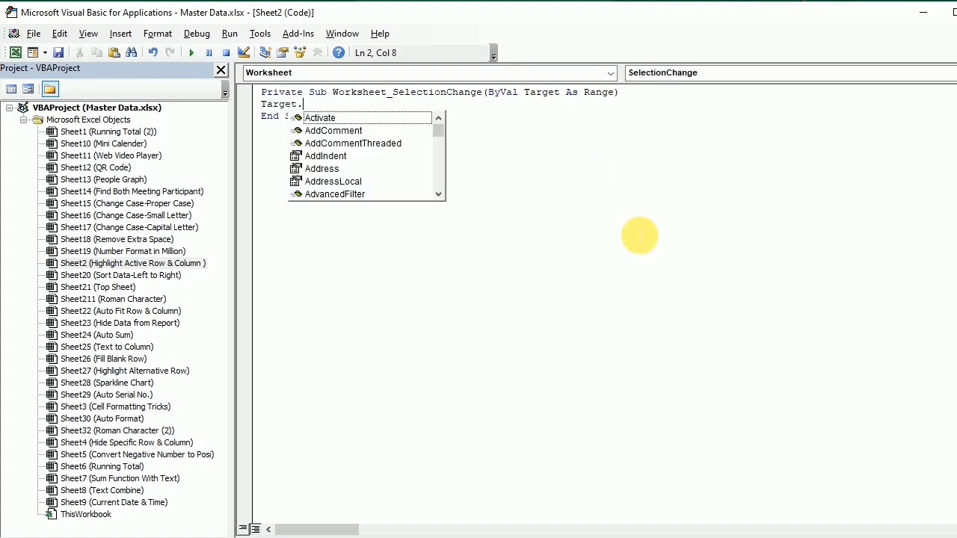
type("ca")
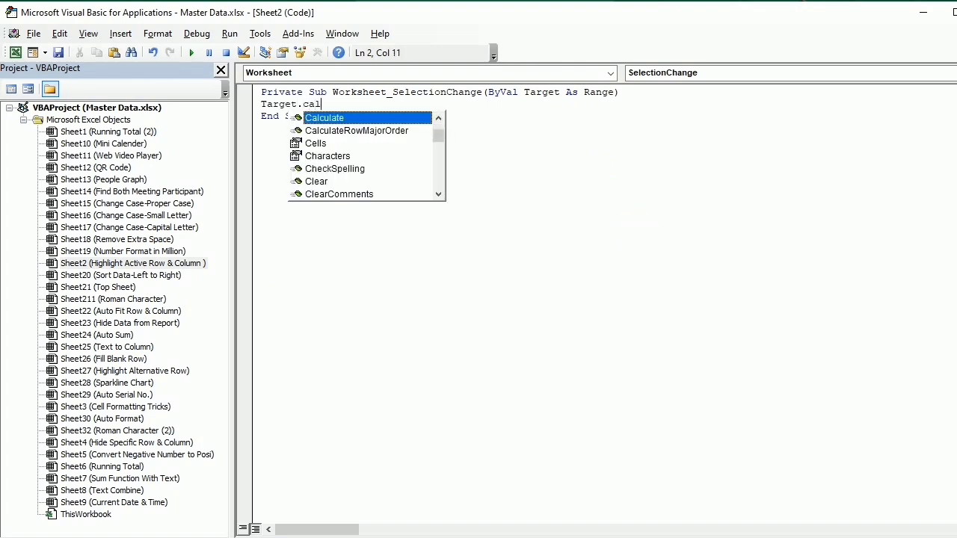
type("l")
key("Tab")
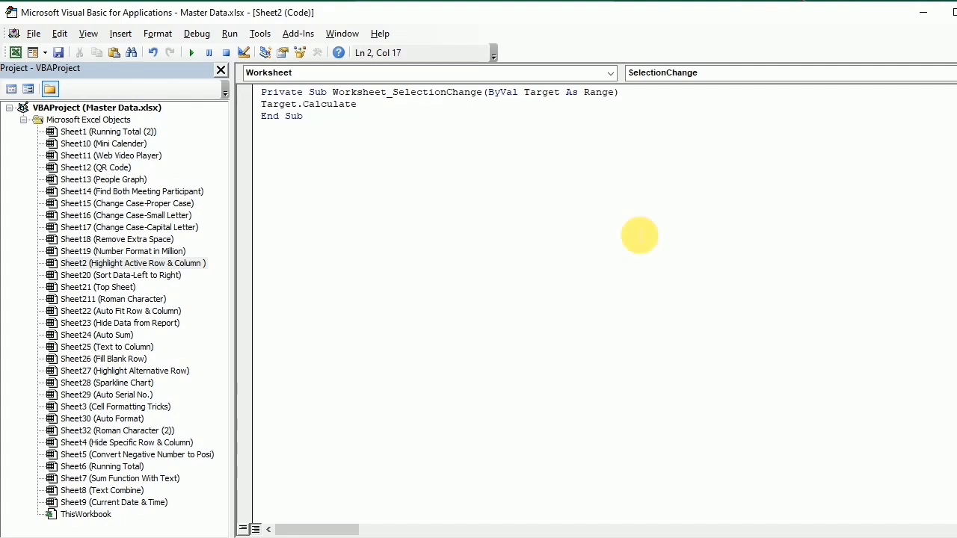
key("Return")
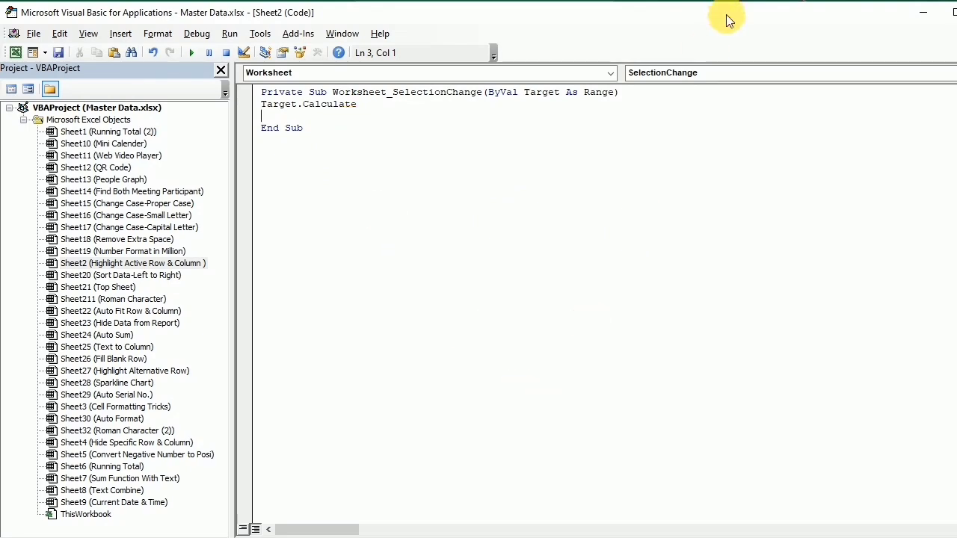
Return to the Excel worksheet and test the automatic highlight by selecting various table cells, including H12, E7, J8 and E12
left_click(920, 25)
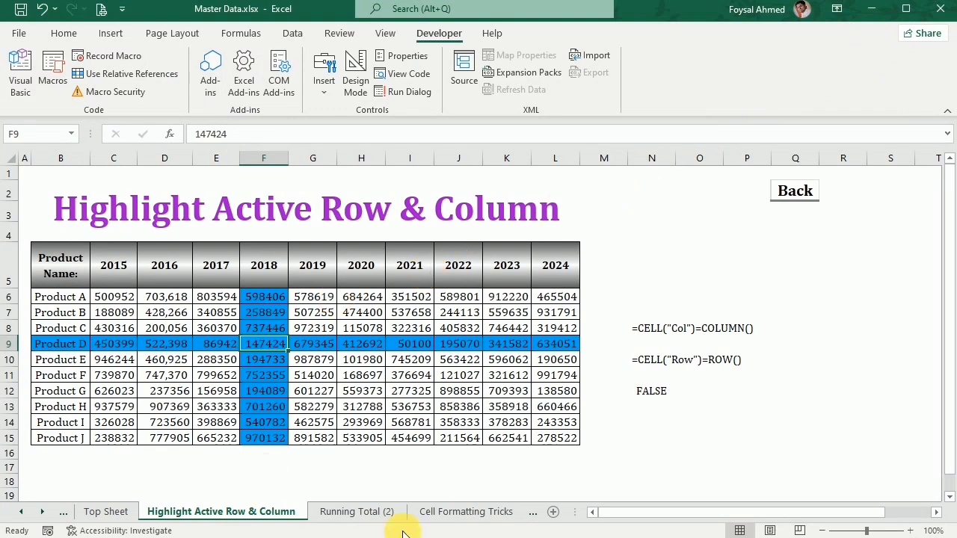
left_click(368, 392)
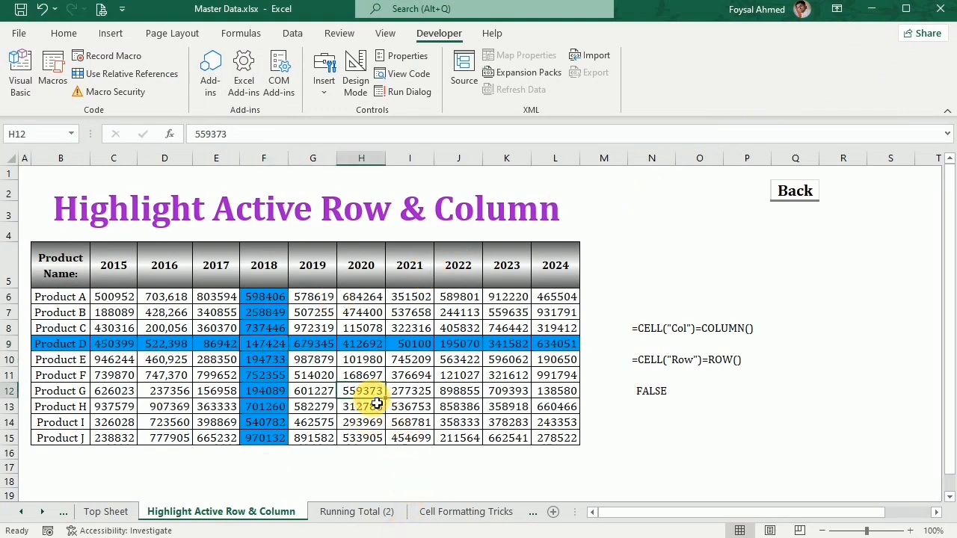
left_click(413, 345)
left_click(219, 315)
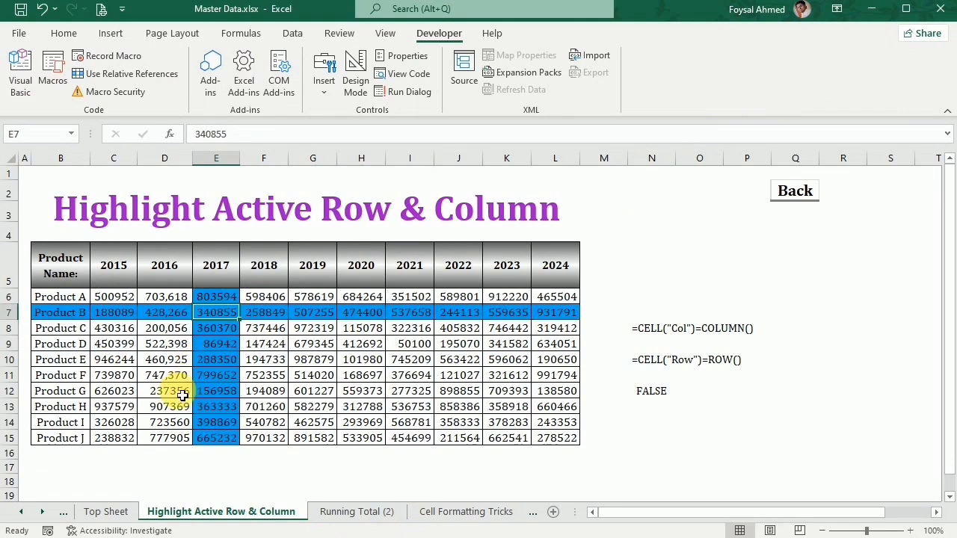
left_click(168, 391)
left_click(364, 421)
left_click(459, 331)
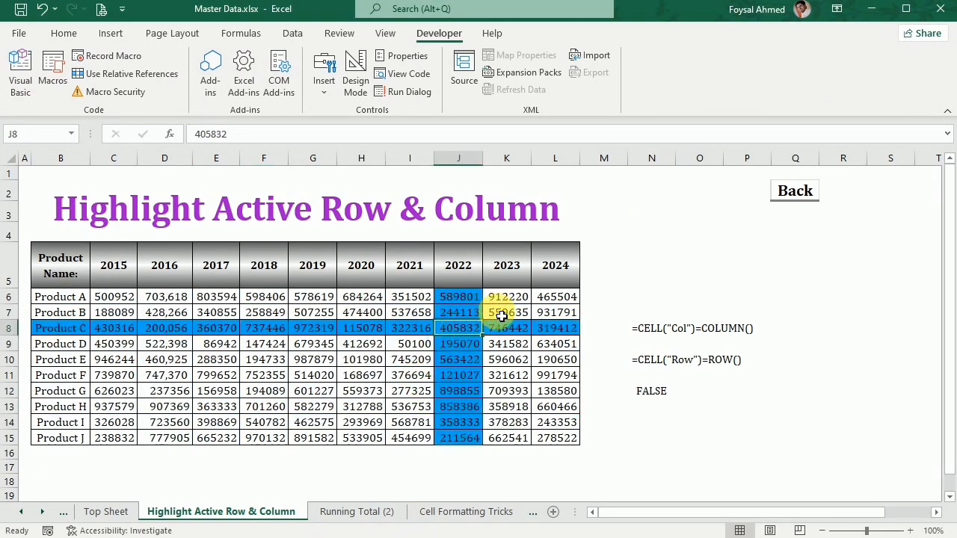
left_click(506, 297)
left_click(113, 332)
left_click(216, 389)
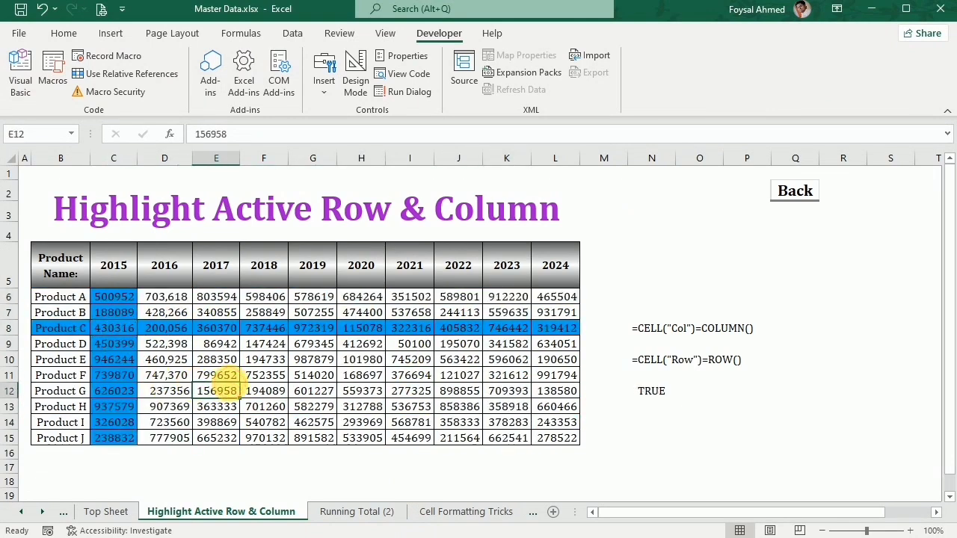
Test the automatic highlight by selecting further table cells, including J8, D7 and F11
left_click(408, 406)
left_click(462, 330)
left_click(183, 314)
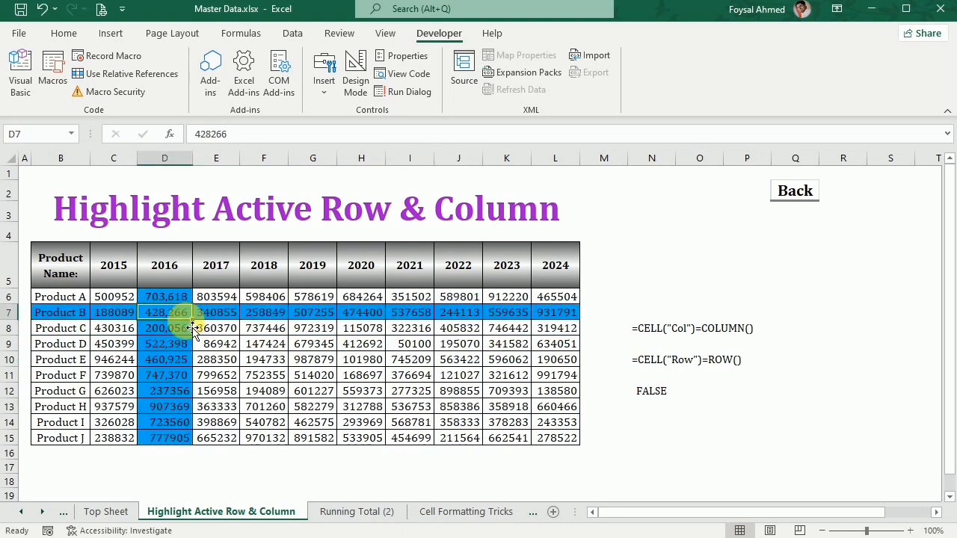
left_click(252, 375)
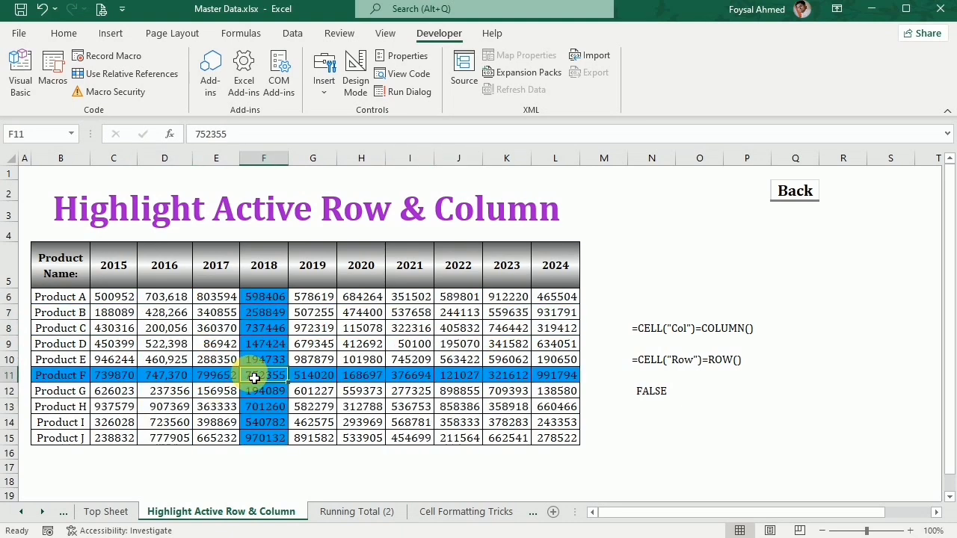
left_click(66, 32)
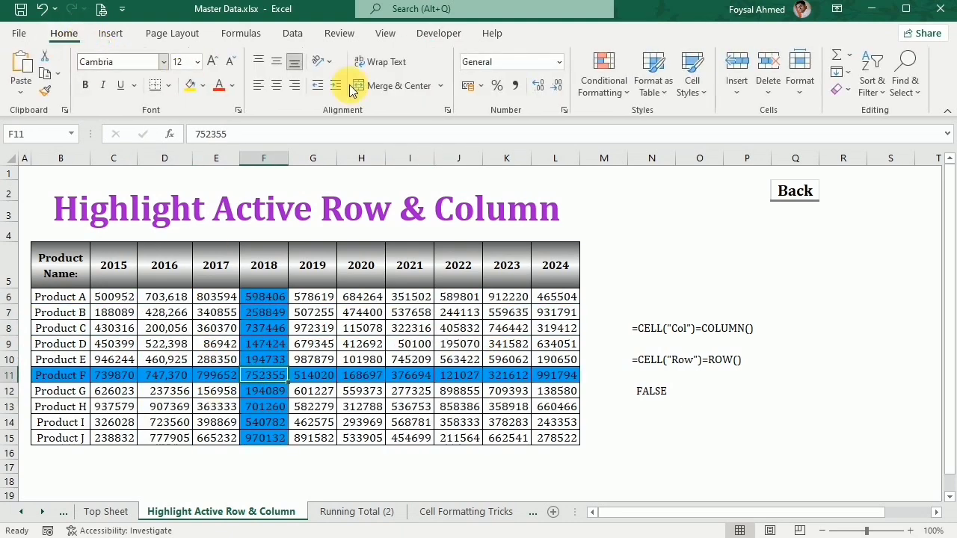
left_click(564, 107)
left_click(302, 47)
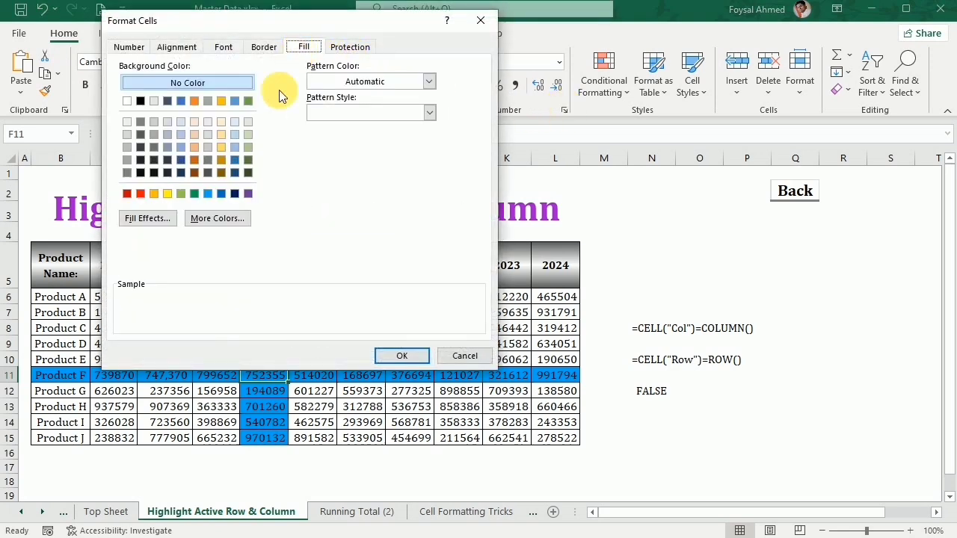
left_click(472, 28)
Edit the conditional formatting rule's fill to a two-color gradient of black and Green, Accent 6, Lighter 40%
left_click(604, 81)
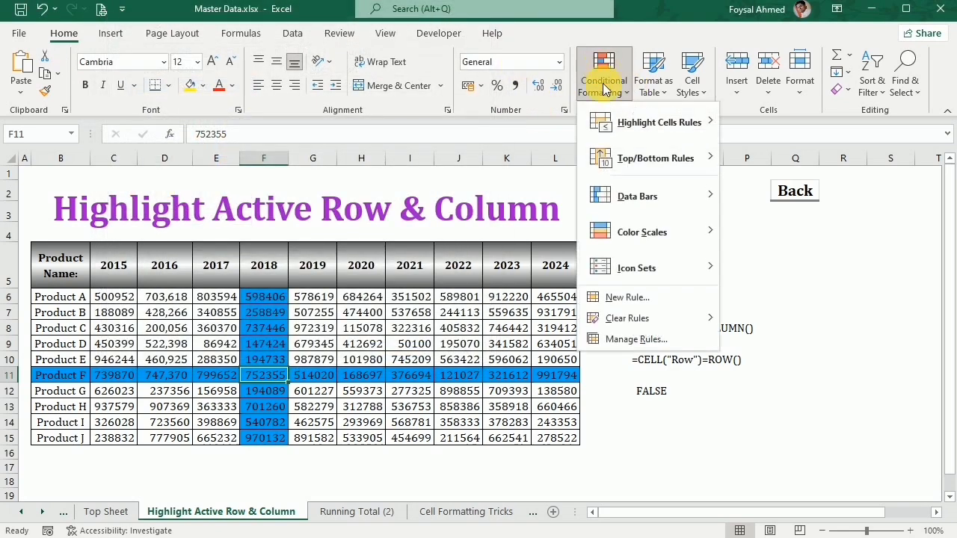
left_click(624, 340)
left_click(189, 164)
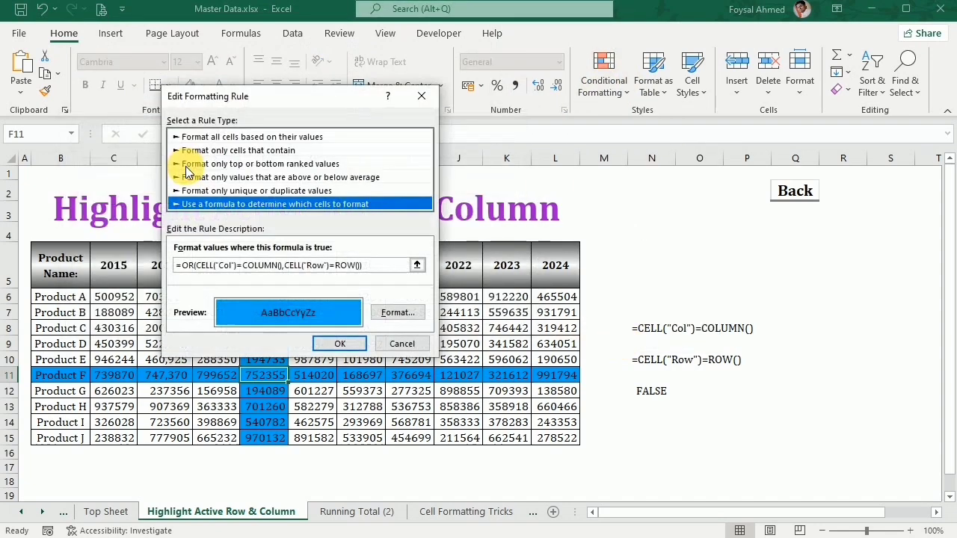
left_click(394, 314)
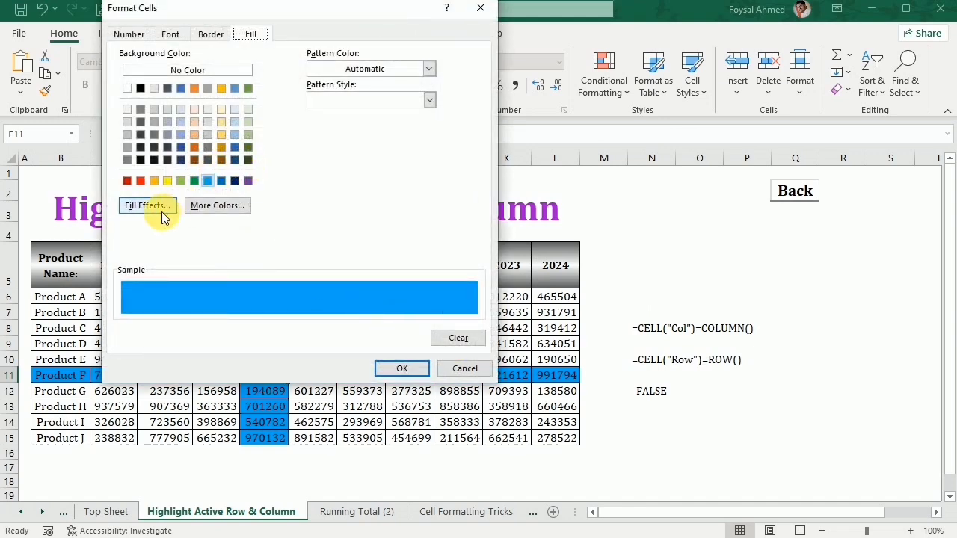
left_click(164, 212)
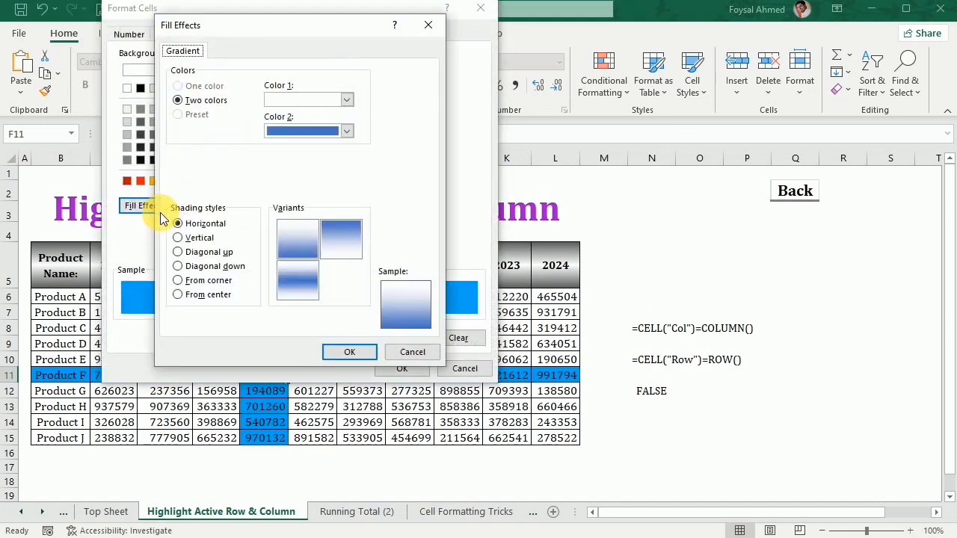
left_click(348, 99)
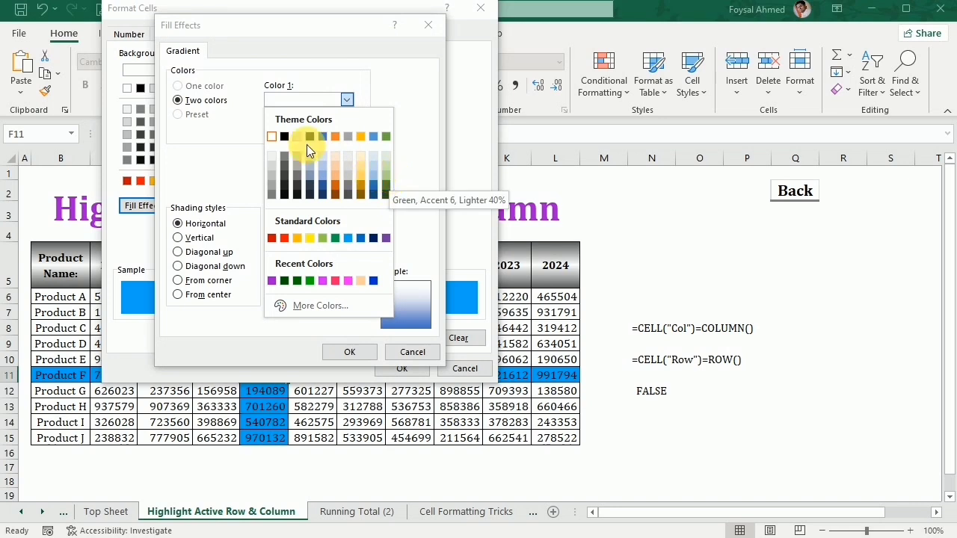
left_click(288, 139)
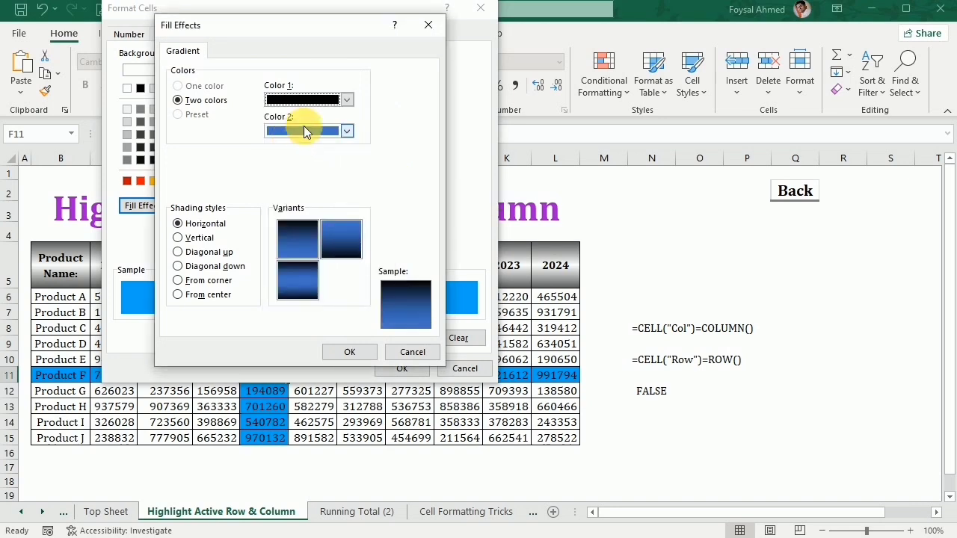
left_click(347, 130)
left_click(386, 206)
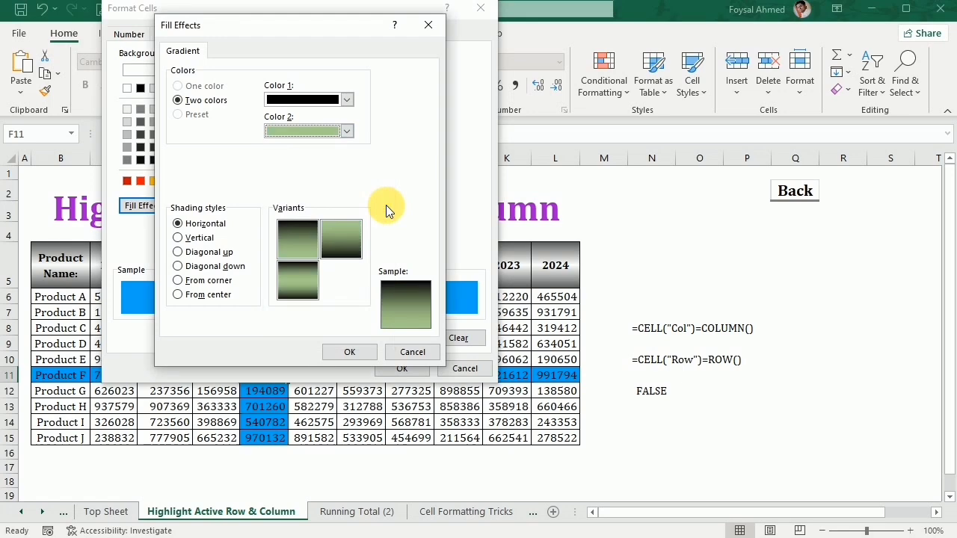
Choose the horizontal gradient variant running from green down to black and apply it to the highlight rule
left_click(306, 281)
left_click(341, 245)
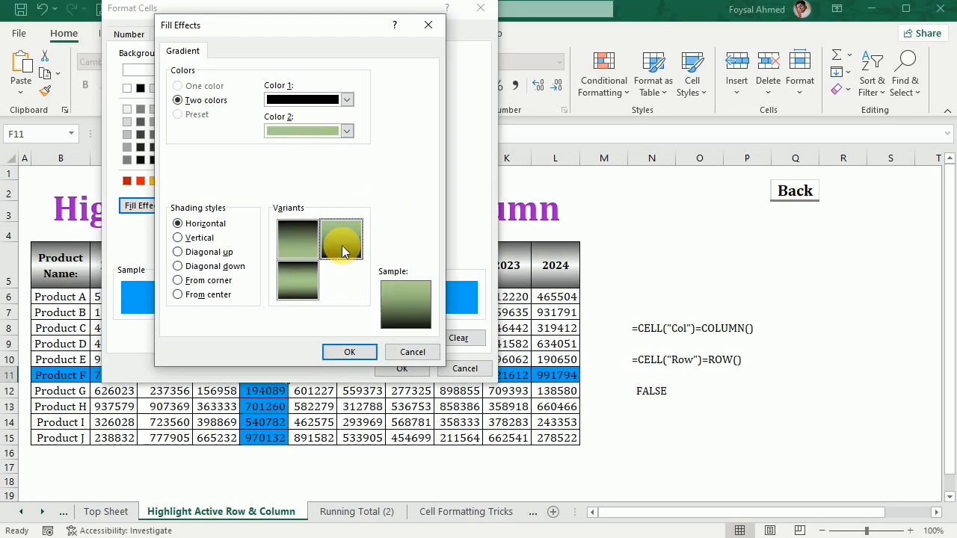
left_click(349, 352)
left_click(402, 367)
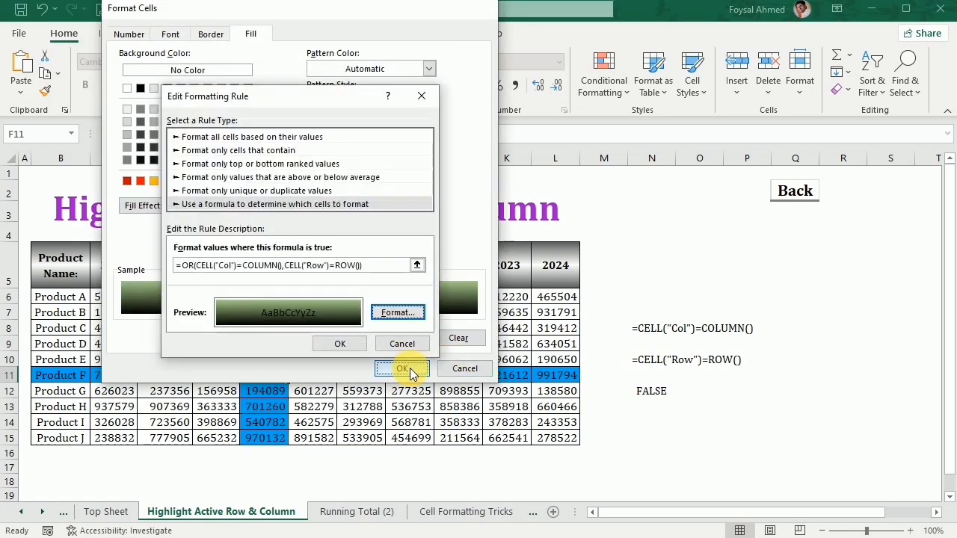
left_click(340, 344)
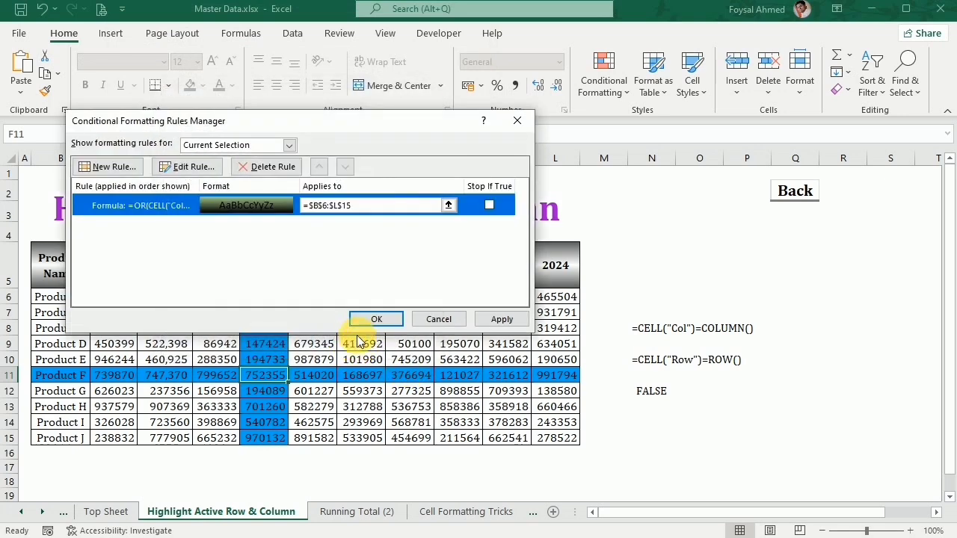
left_click(375, 319)
Check the green-and-black gradient highlight by selecting table cells such as H8, J11, H12 and F9
left_click(361, 328)
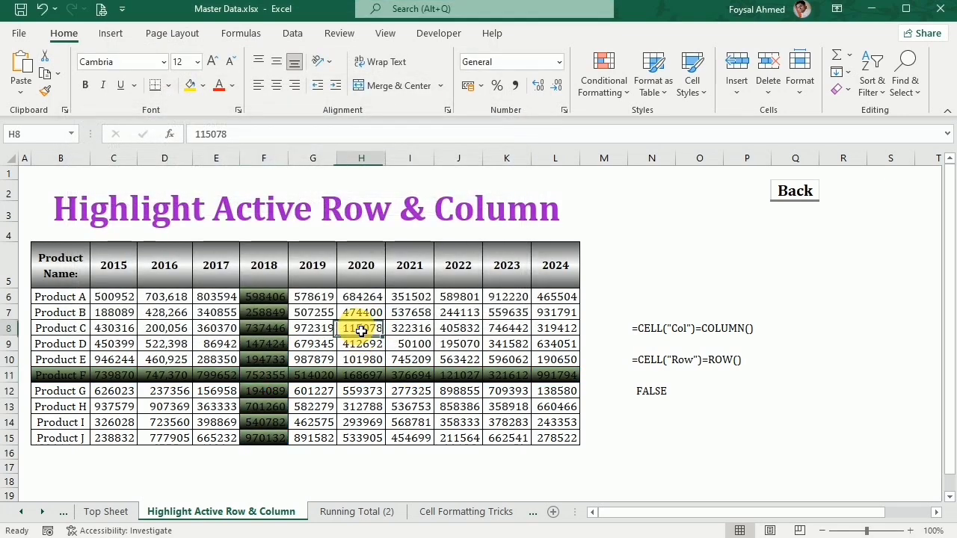
left_click(458, 375)
left_click(273, 343)
left_click(361, 393)
left_click(254, 346)
left_click(360, 388)
left_click(285, 349)
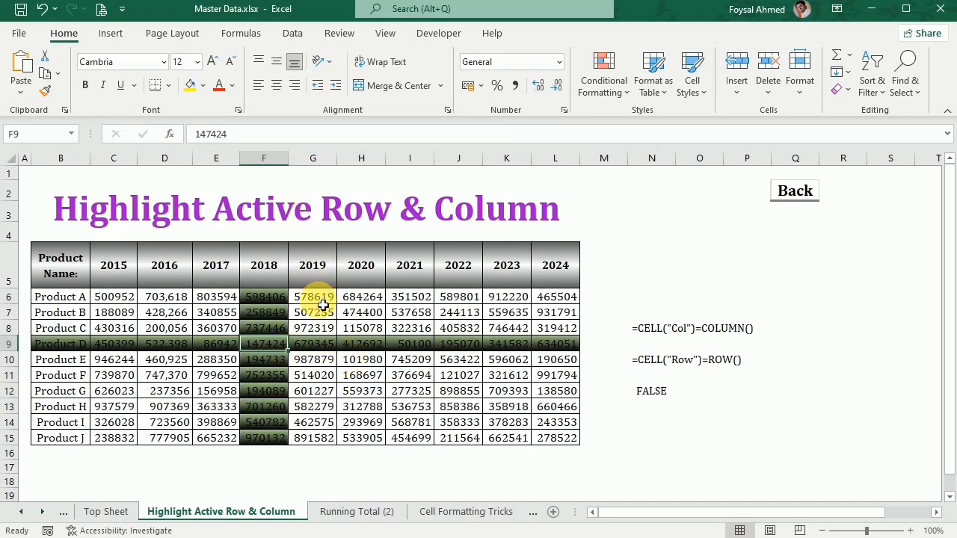
Edit the conditional formatting rule's gradient fill, setting Color 1 to dark gray and Color 2 to a very light green
left_click(602, 71)
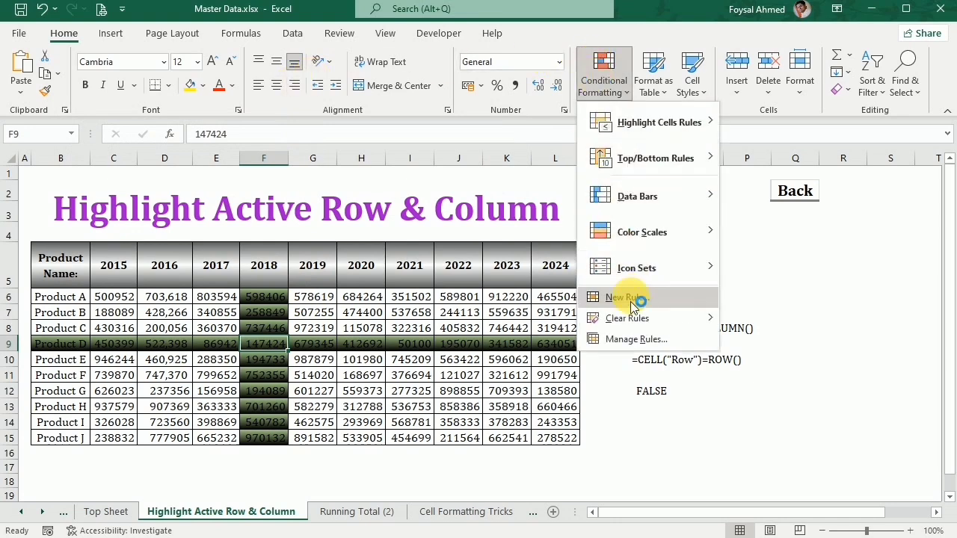
left_click(628, 342)
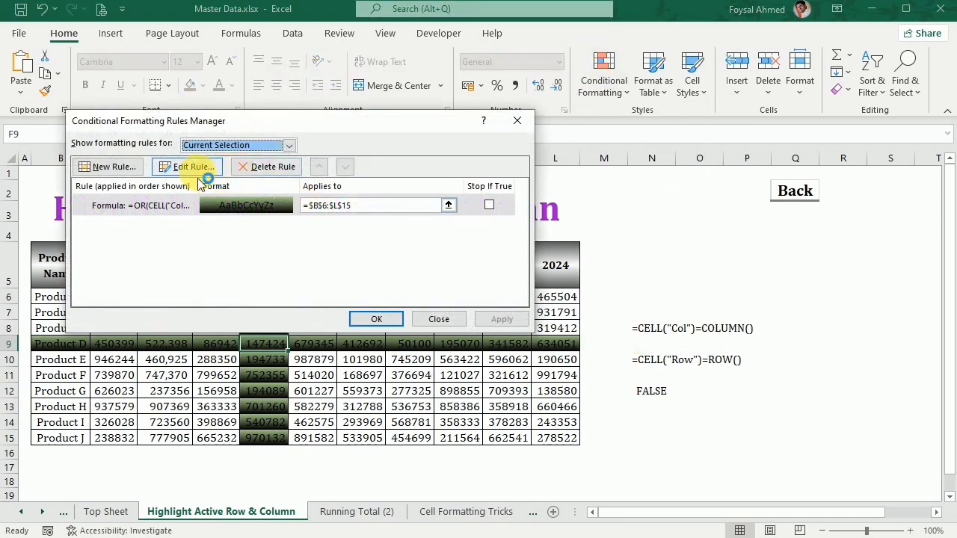
left_click(195, 166)
left_click(400, 313)
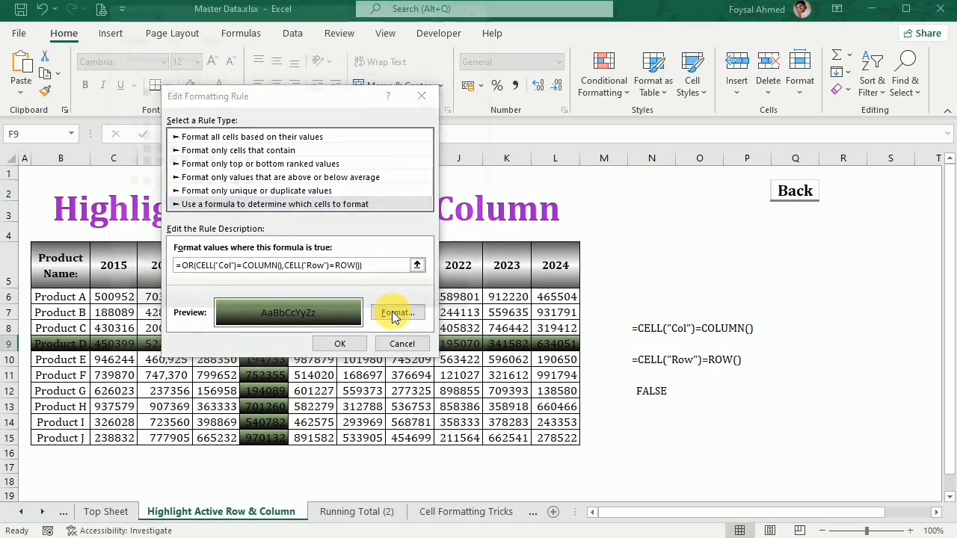
left_click(140, 205)
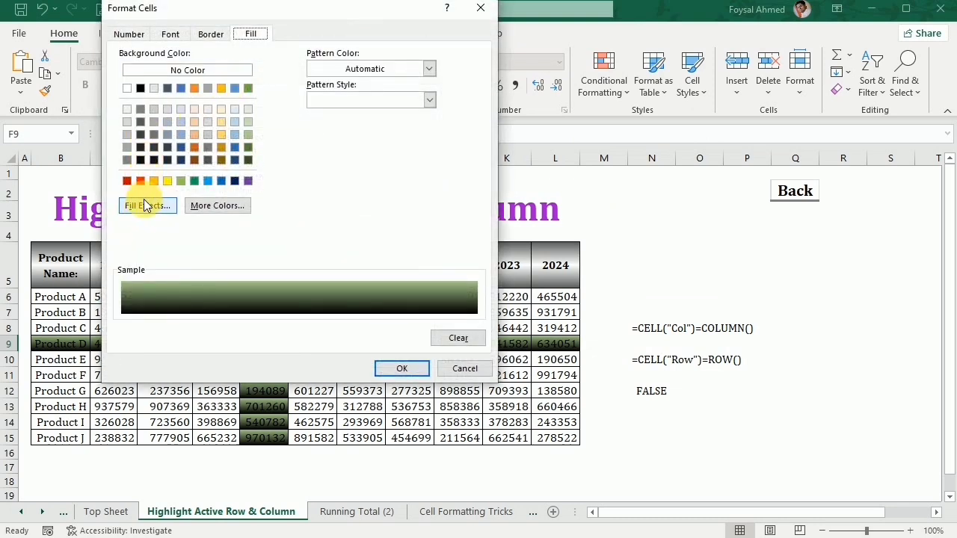
left_click(347, 100)
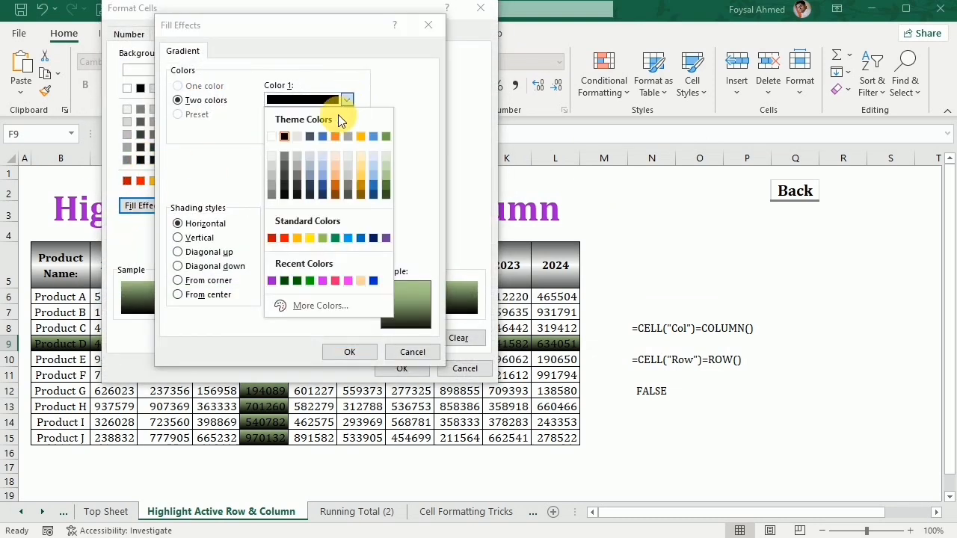
left_click(297, 155)
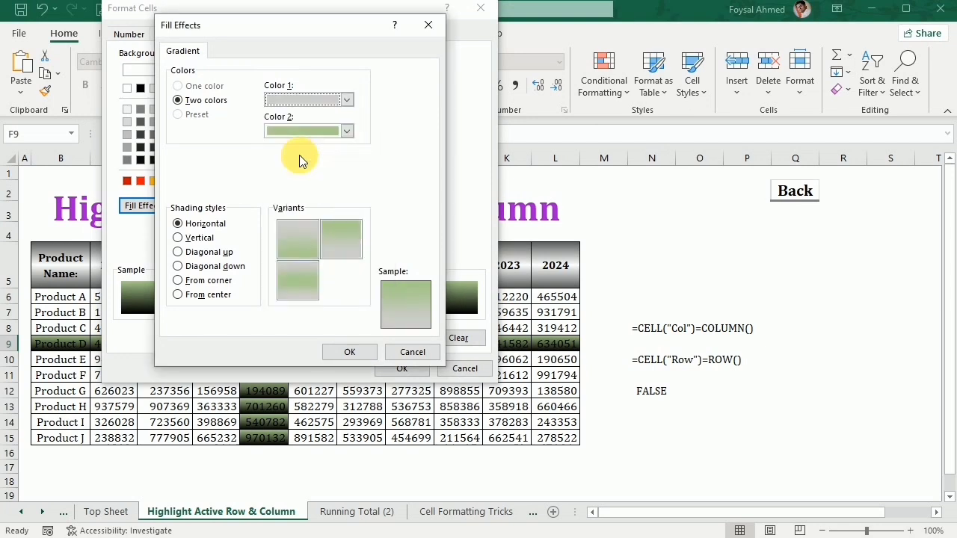
left_click(346, 99)
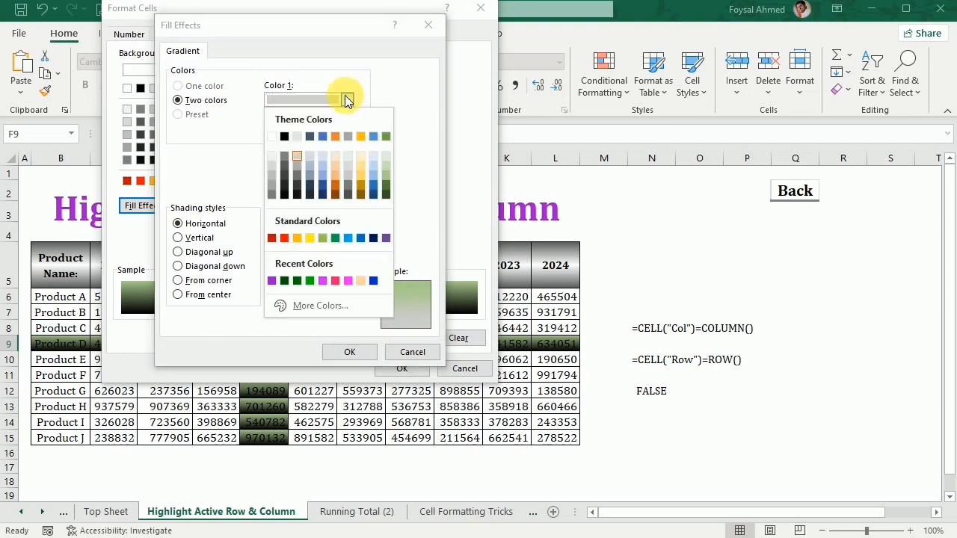
left_click(282, 167)
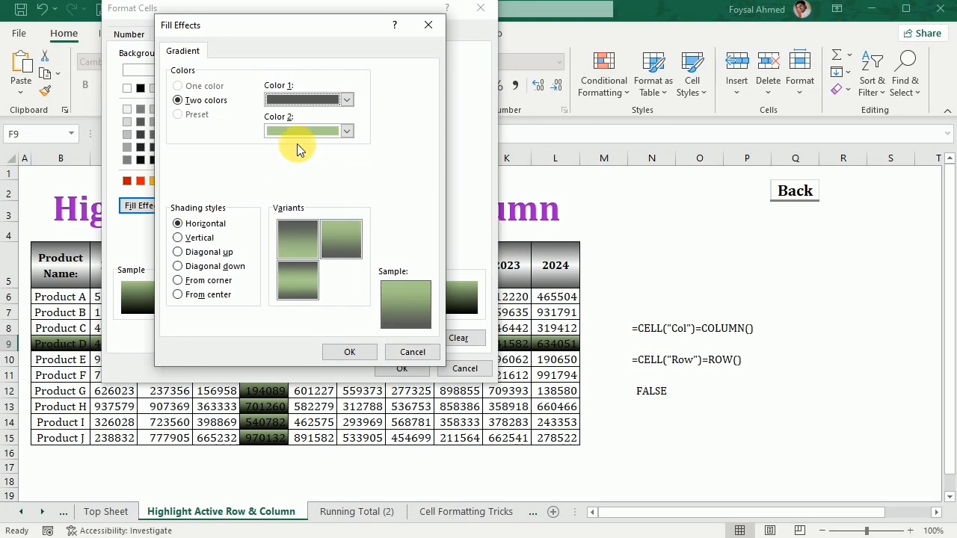
left_click(346, 132)
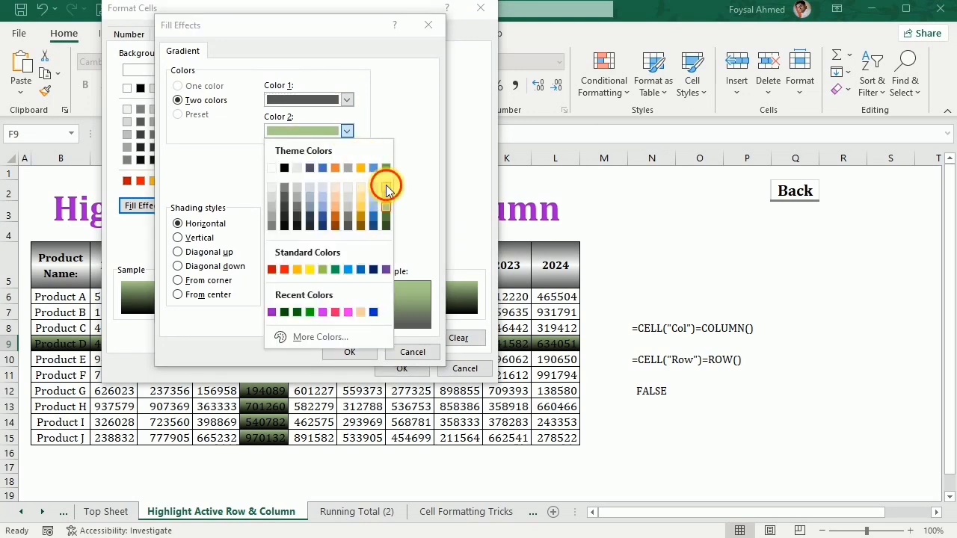
left_click(386, 188)
Choose the horizontal gradient variant running from light green down to dark gray and apply it to the highlight rule
left_click(305, 281)
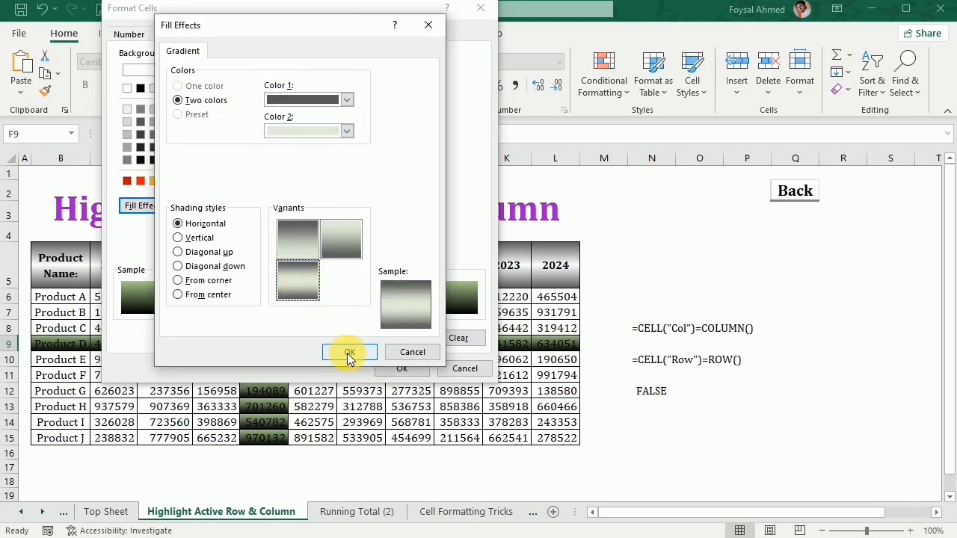
left_click(347, 241)
left_click(351, 351)
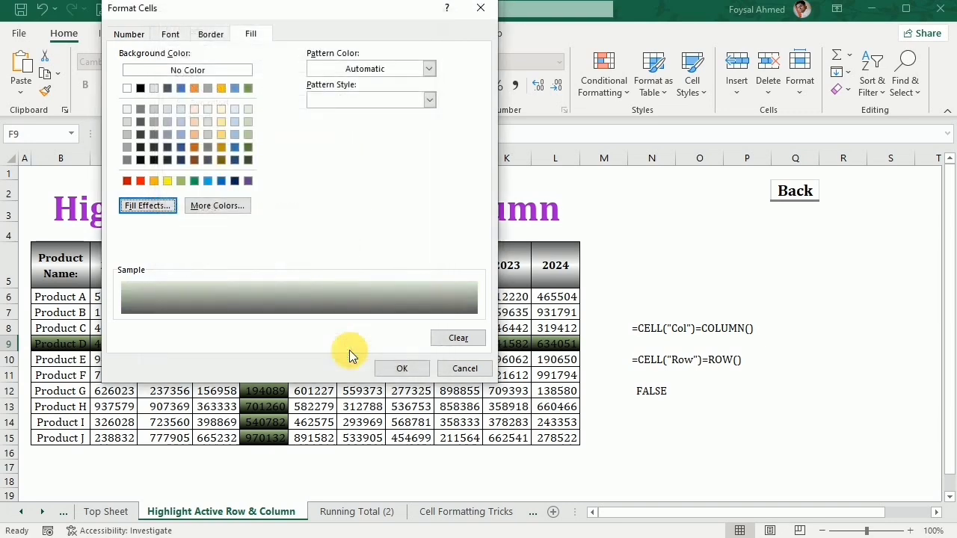
left_click(398, 369)
left_click(341, 346)
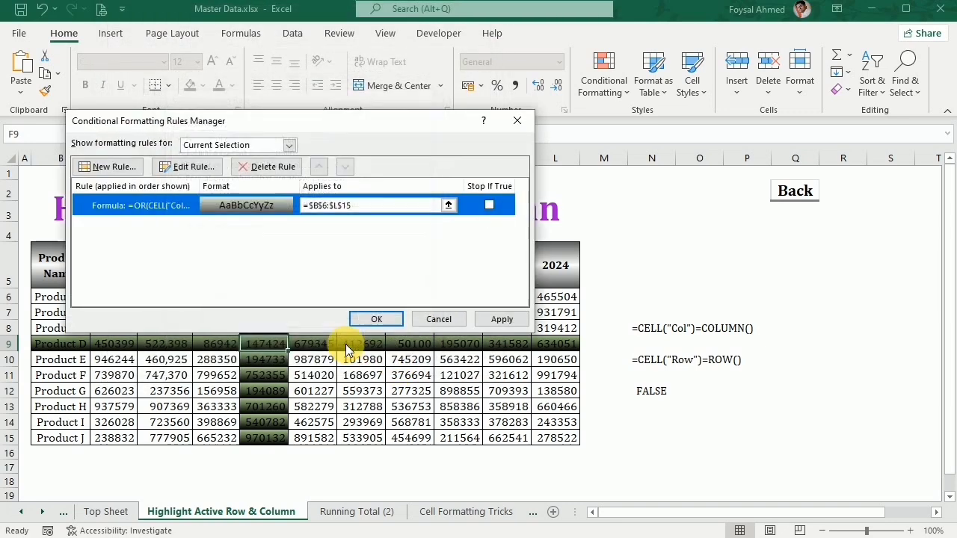
left_click(373, 321)
left_click(372, 317)
Check the lighter gradient highlight by selecting table cells such as I11, F10, K12, E8 and H10
left_click(407, 374)
left_click(258, 344)
left_click(396, 376)
left_click(283, 361)
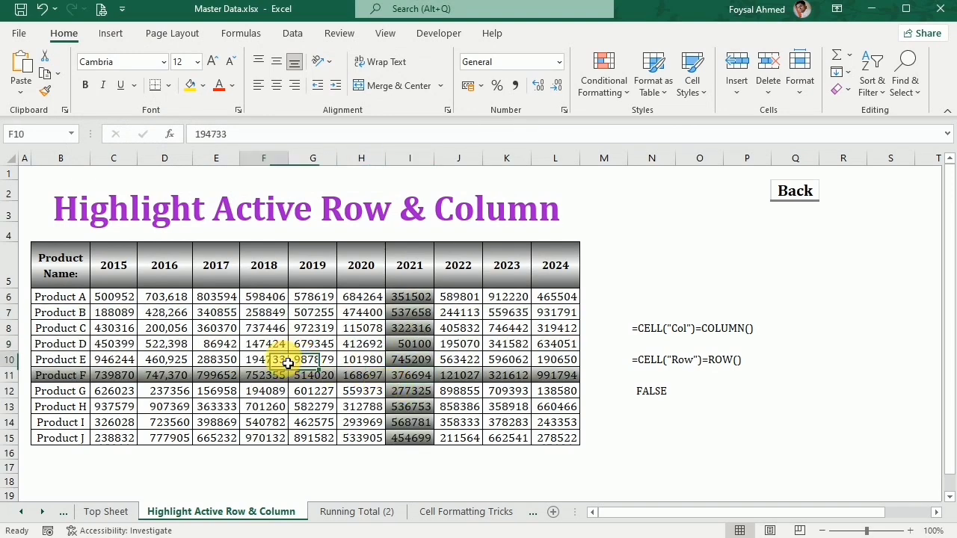
left_click(389, 343)
left_click(523, 329)
left_click(500, 385)
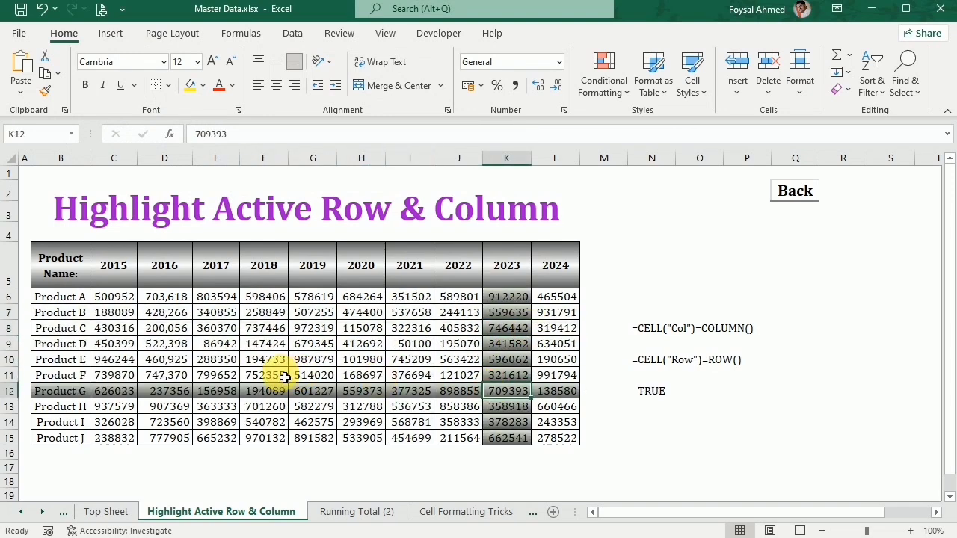
left_click(265, 374)
left_click(218, 329)
left_click(361, 365)
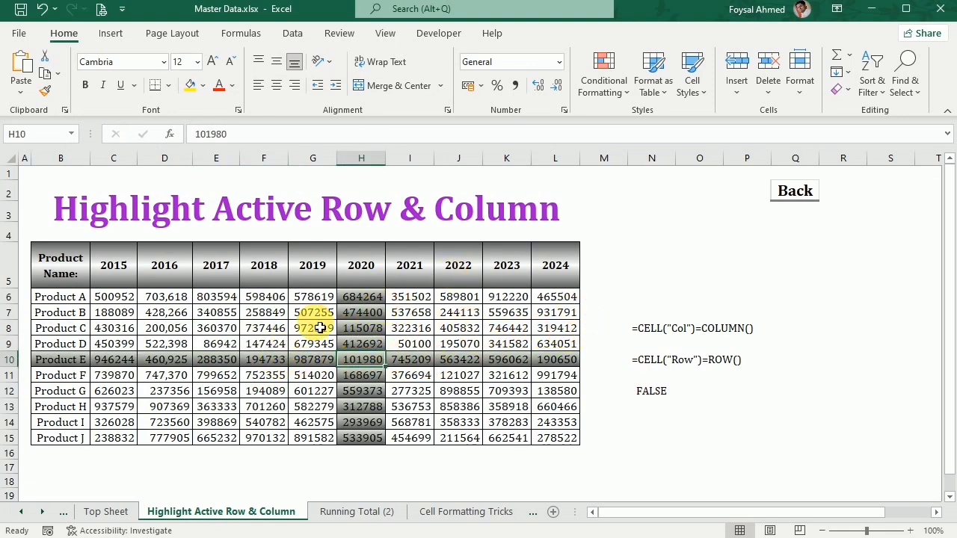
Choose Excel Macro-Enabled Workbook (*.xlsm) as the save type for Master Data, and return to the worksheet without saving
left_click(19, 34)
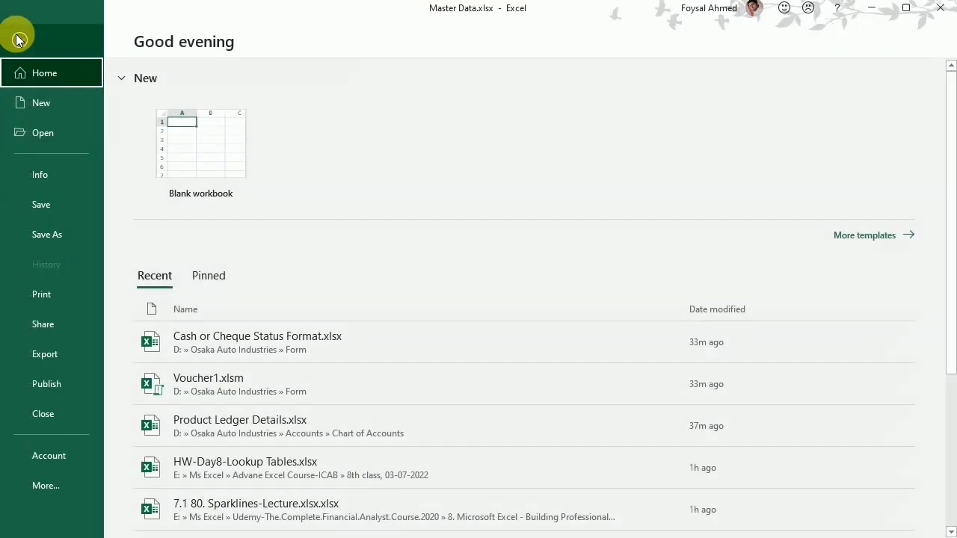
left_click(44, 233)
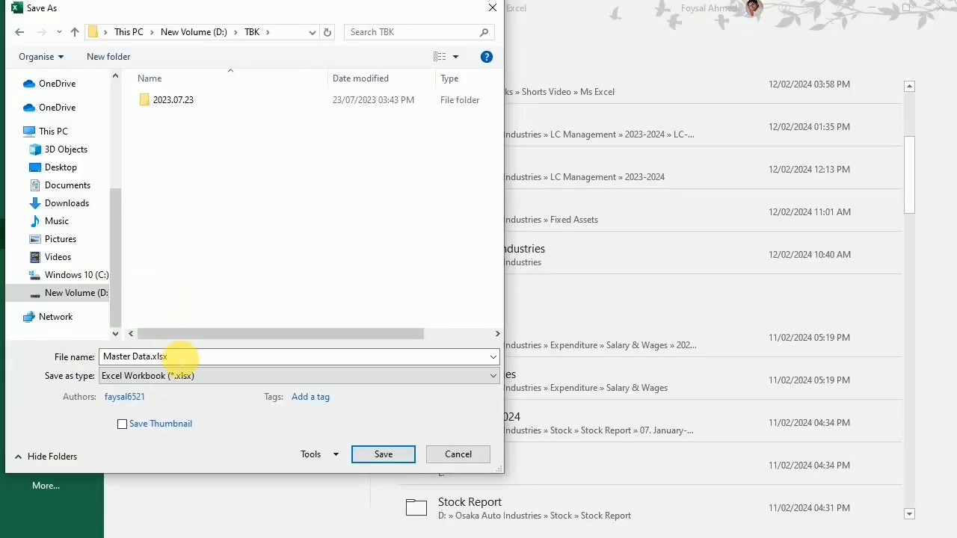
left_click(199, 376)
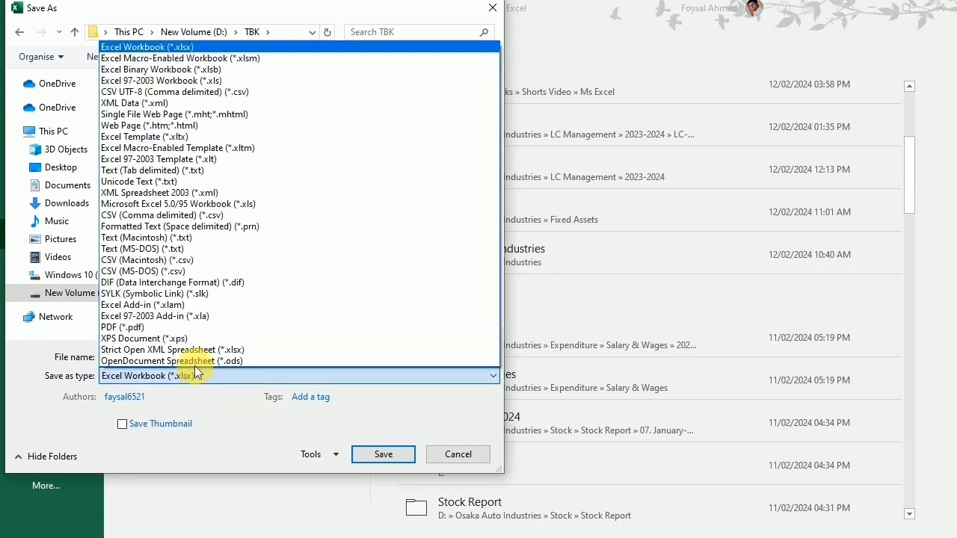
left_click(159, 58)
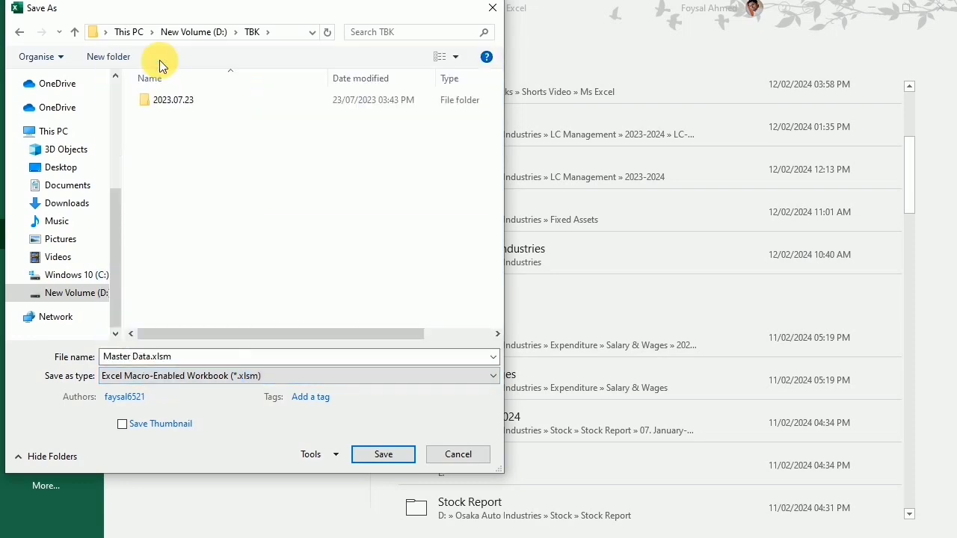
left_click(160, 396)
left_click(492, 9)
left_click(34, 51)
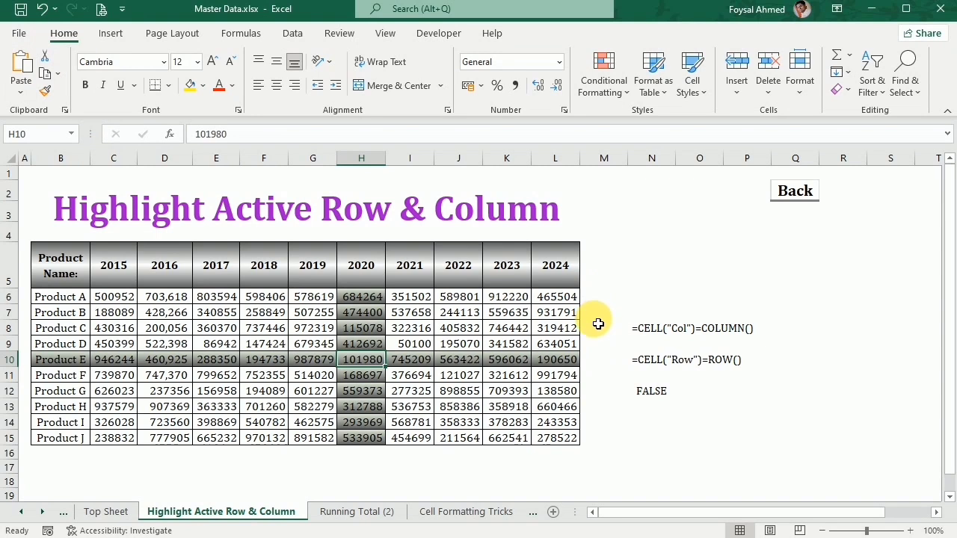
Select cell I7 to check the row and column highlight once more
left_click(426, 314)
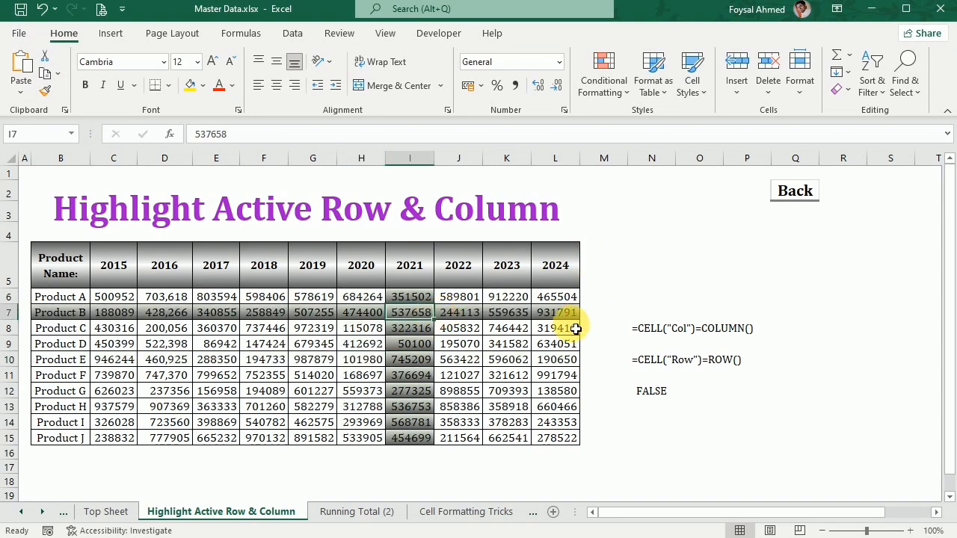